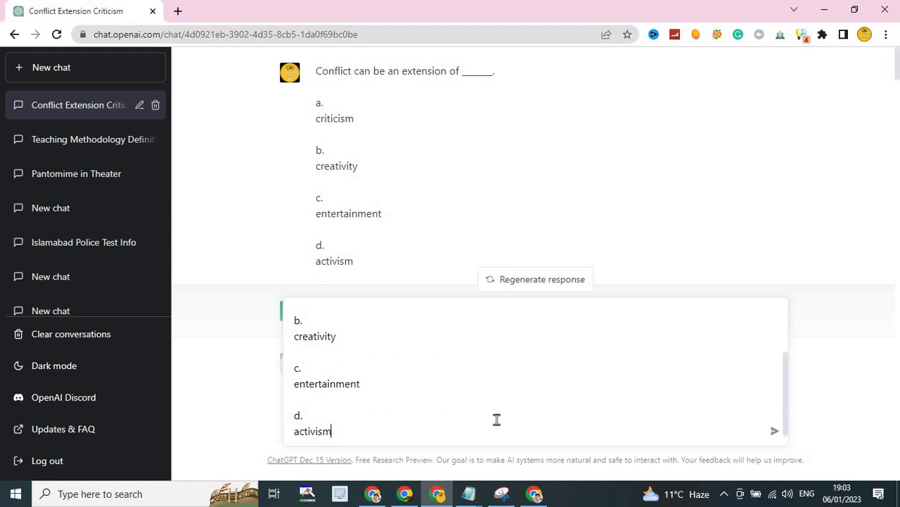
Step: Submit the pasted conflict question to ChatGPT and switch to the Chrome window showing the AIOU quiz page
key("Return")
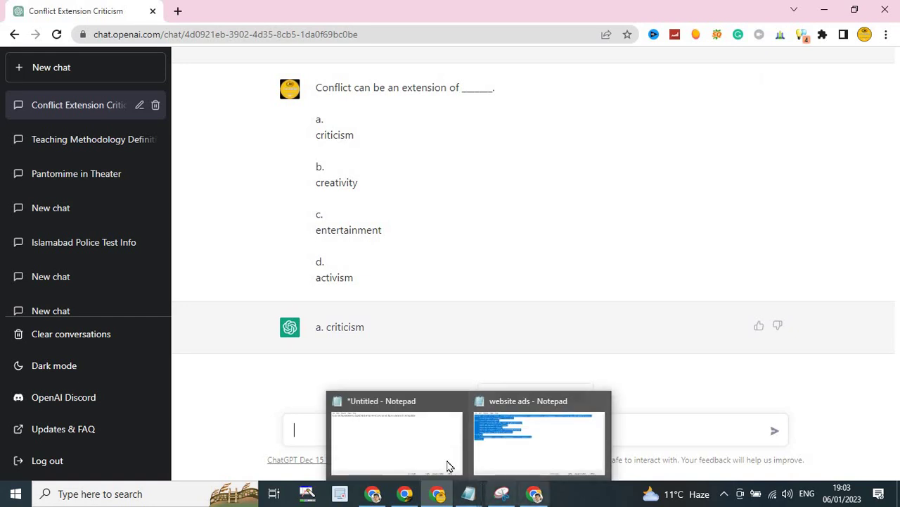
mouse_move(394, 499)
left_click(380, 429)
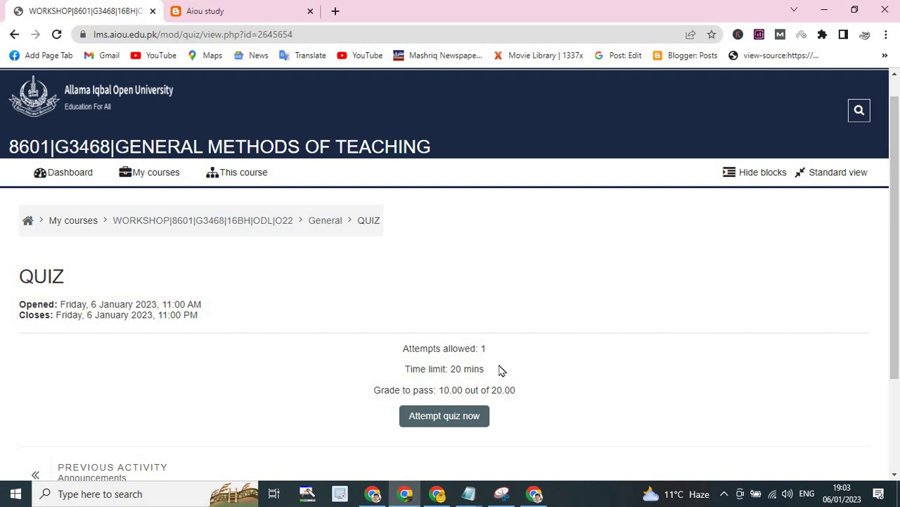
Step: Search Google for "obaid school.com" in a new tab of the Chrome window holding the AIOU pages
left_click(224, 13)
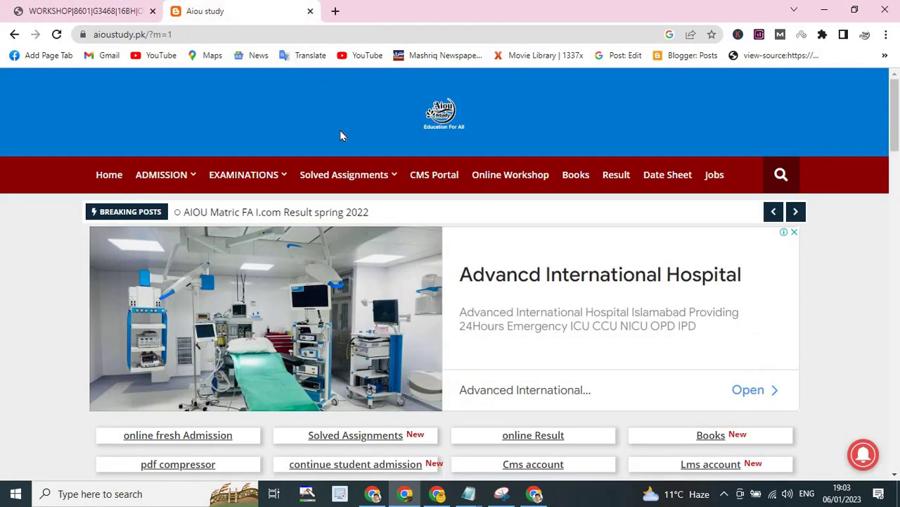
left_click(335, 11)
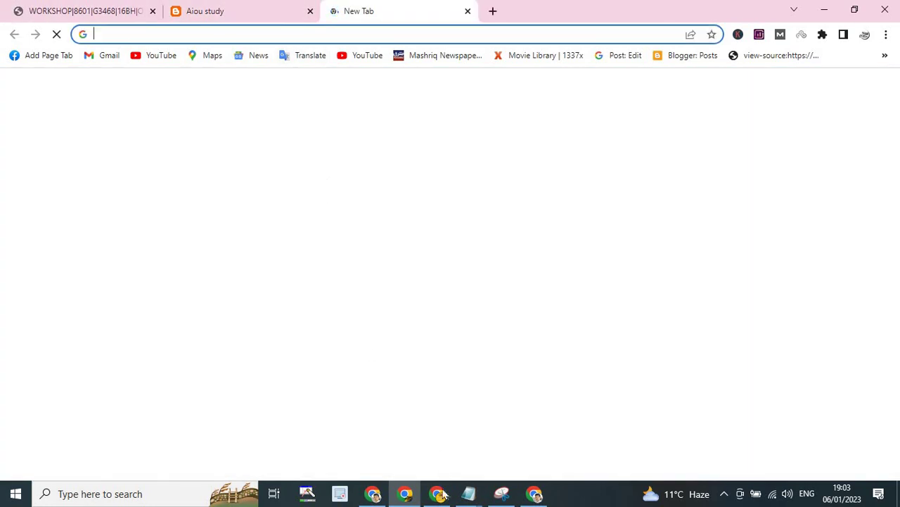
left_click(438, 494)
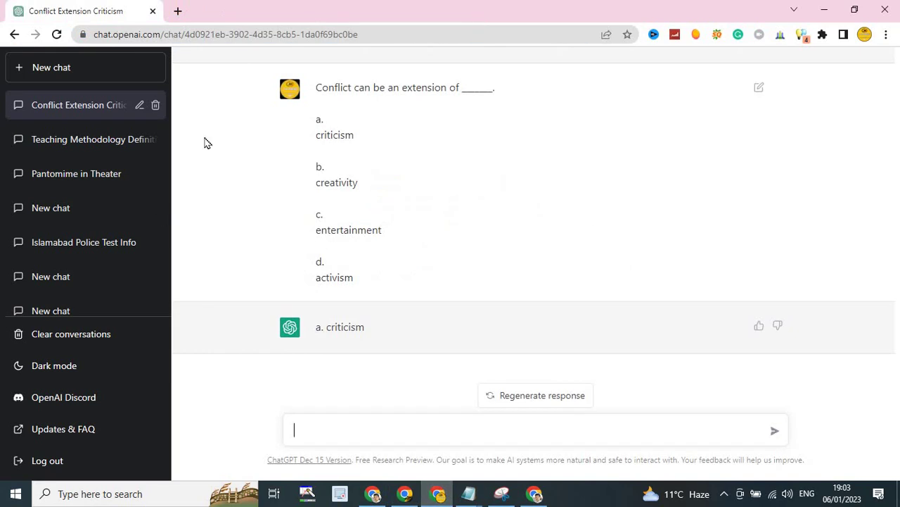
left_click(824, 13)
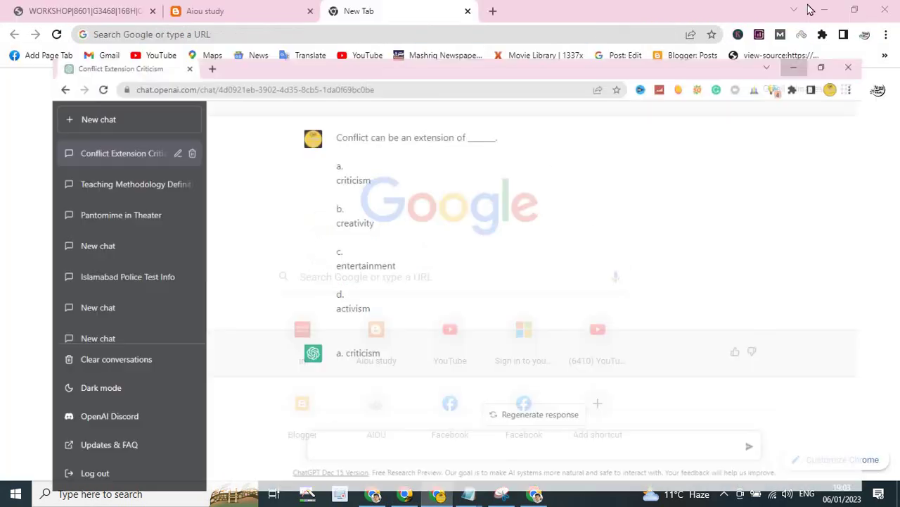
left_click(340, 281)
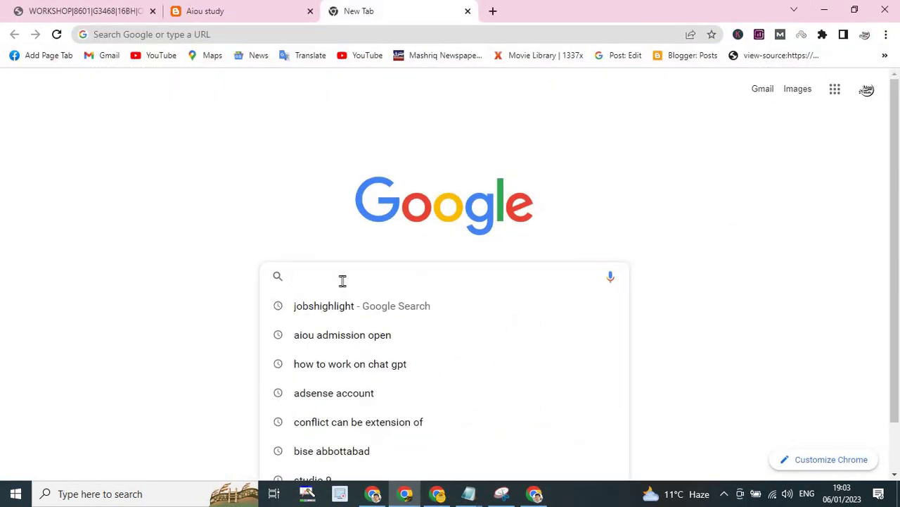
left_click(281, 35)
type("obaid")
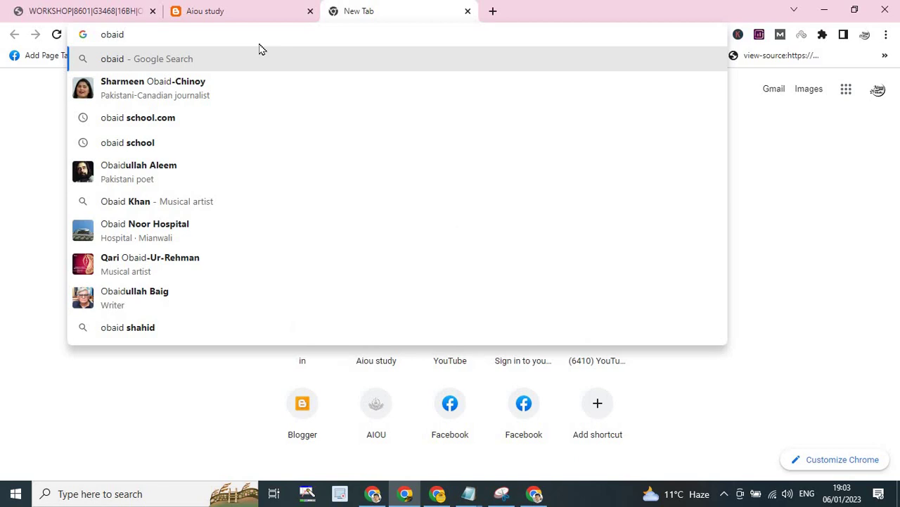
type("schoo")
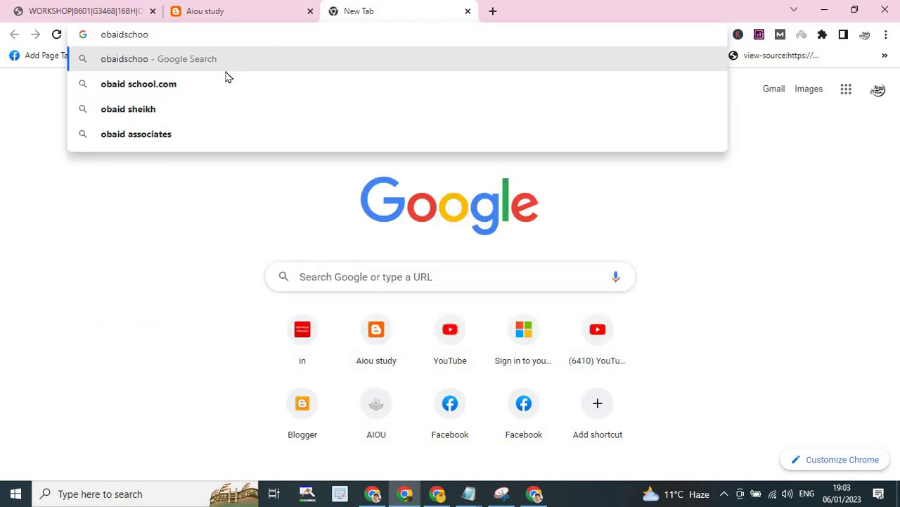
left_click(215, 86)
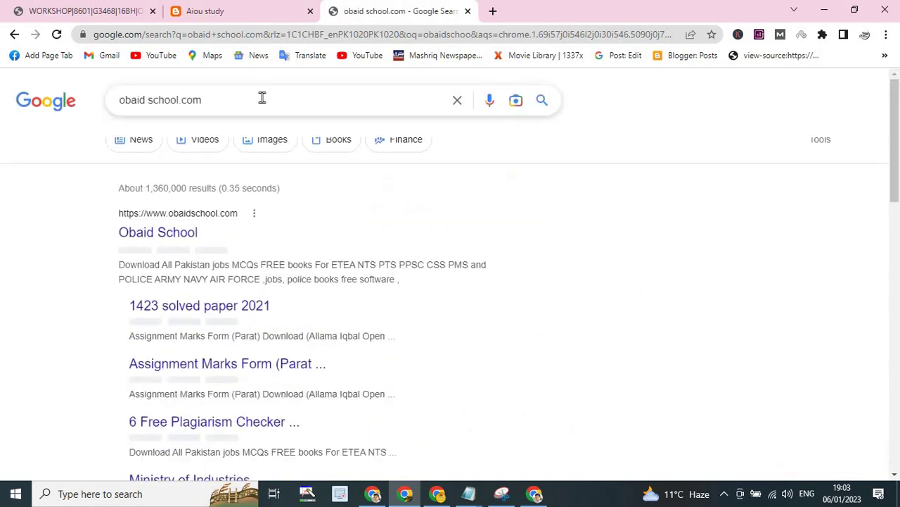
Step: Open the Obaid School website from the search results and go to its recent posts
left_click(159, 240)
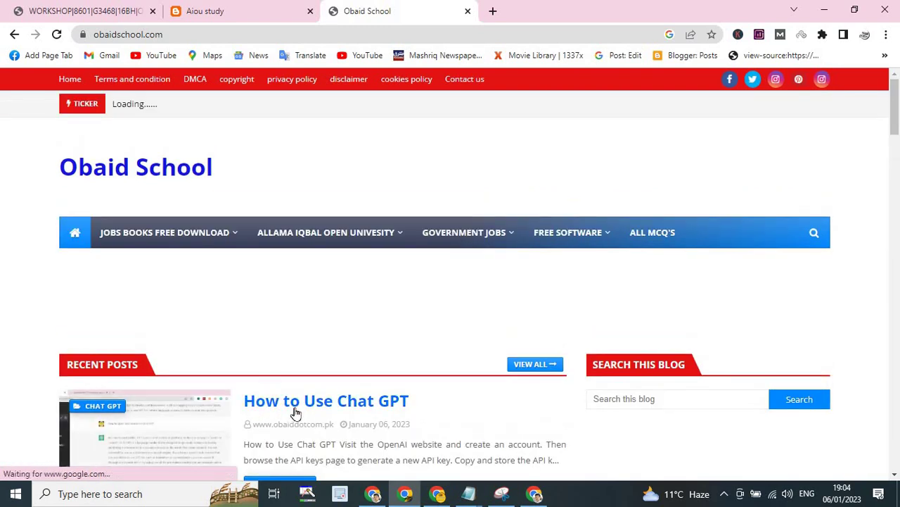
left_click_drag(897, 106, 898, 133)
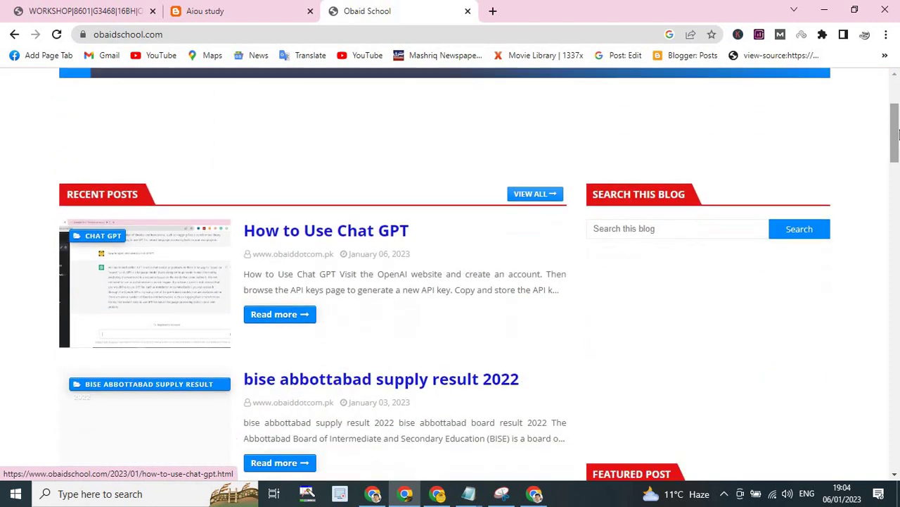
scroll(256, 211, "down", 1)
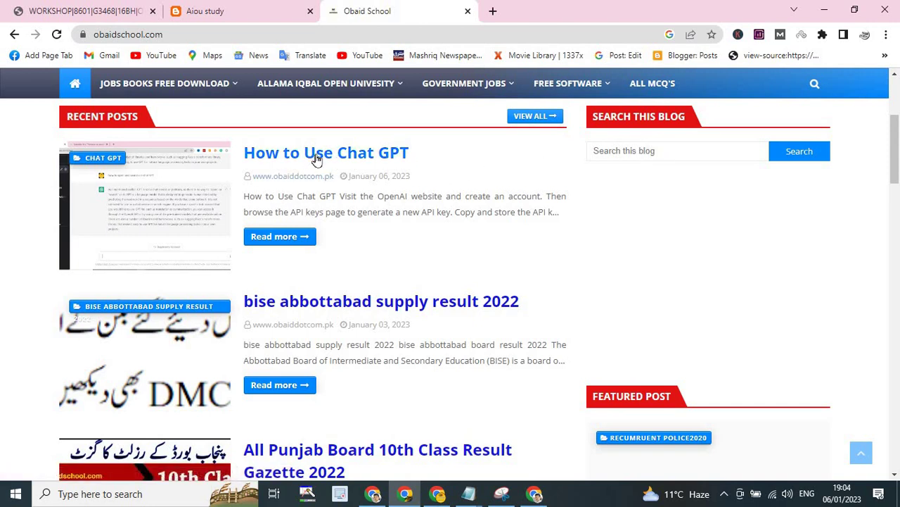
Step: Open the "How to Use Chat GPT" article and follow its "Check online" link to the ChatGPT login page
left_click(248, 152)
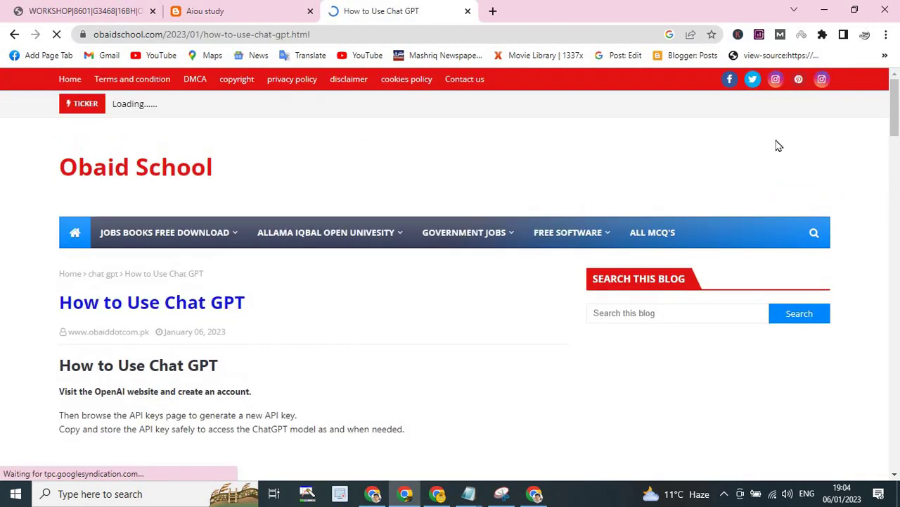
left_click_drag(896, 104, 898, 256)
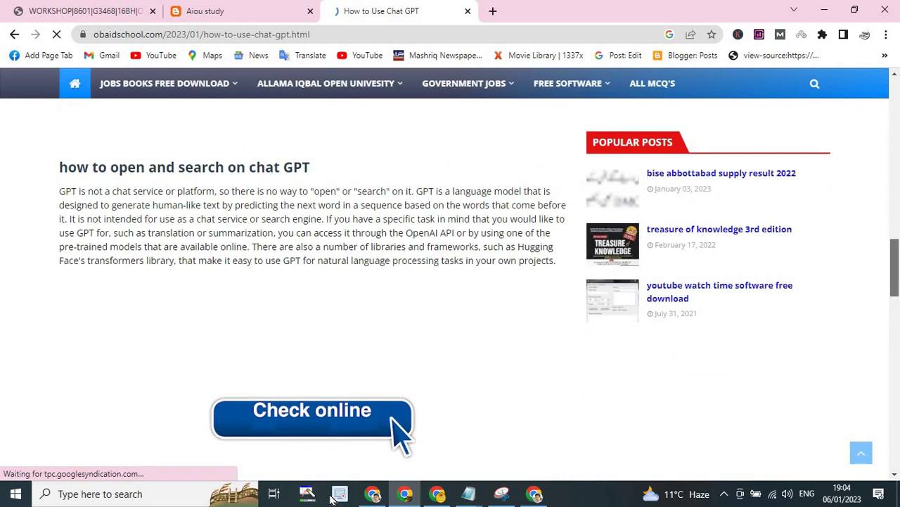
left_click(336, 418)
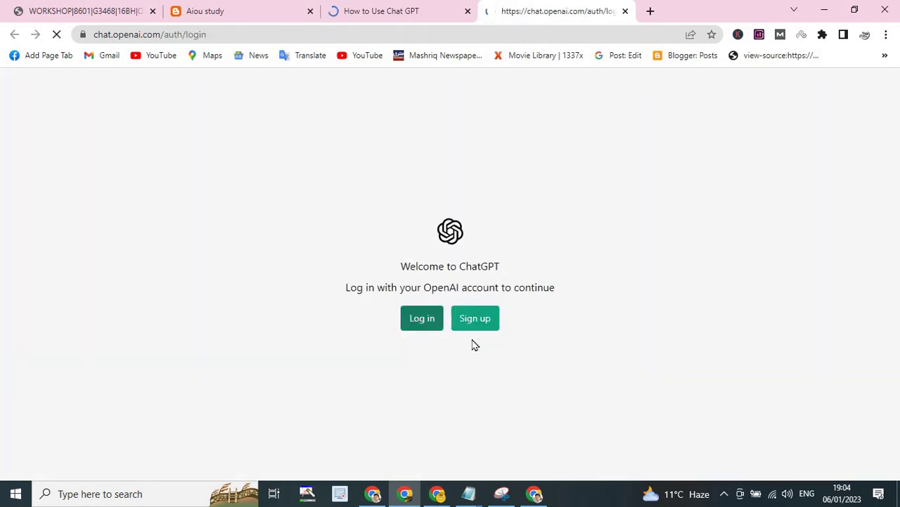
Step: Switch to the logged-in ChatGPT window and start a new chat with the message box ready for input
left_click(438, 494)
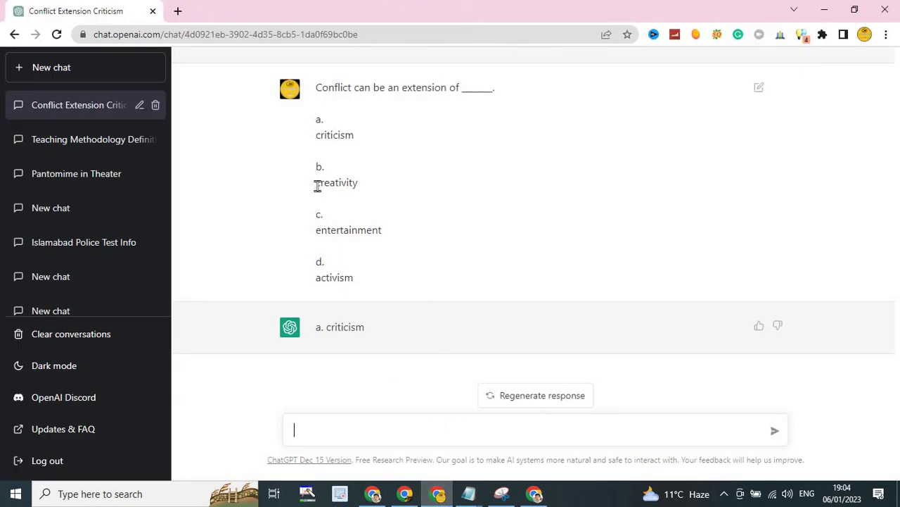
left_click(62, 72)
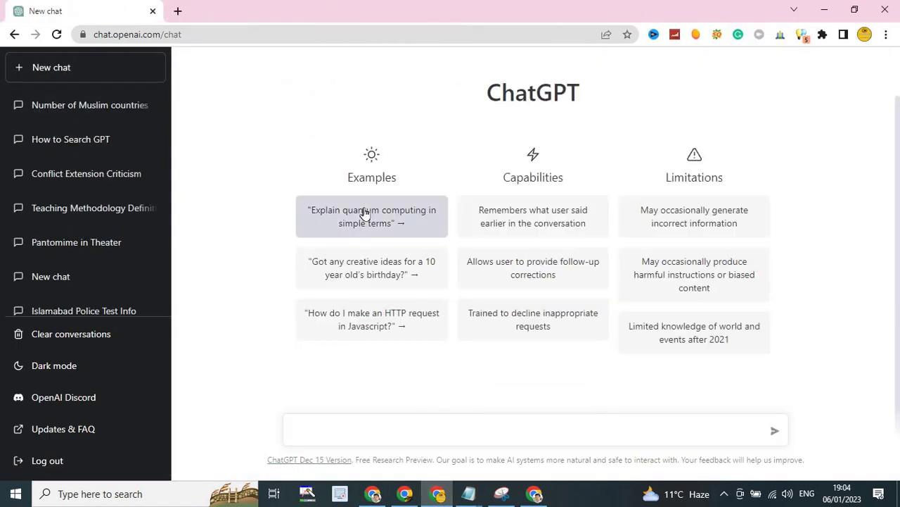
left_click(474, 425)
Step: Switch back to the other Chrome window and review the AIOU quiz page and the Aiou study site
left_click(404, 493)
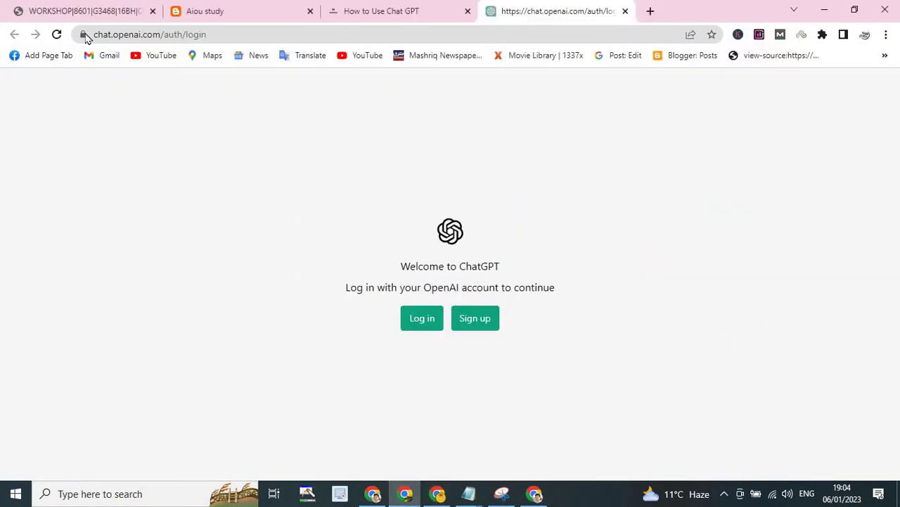
left_click(85, 11)
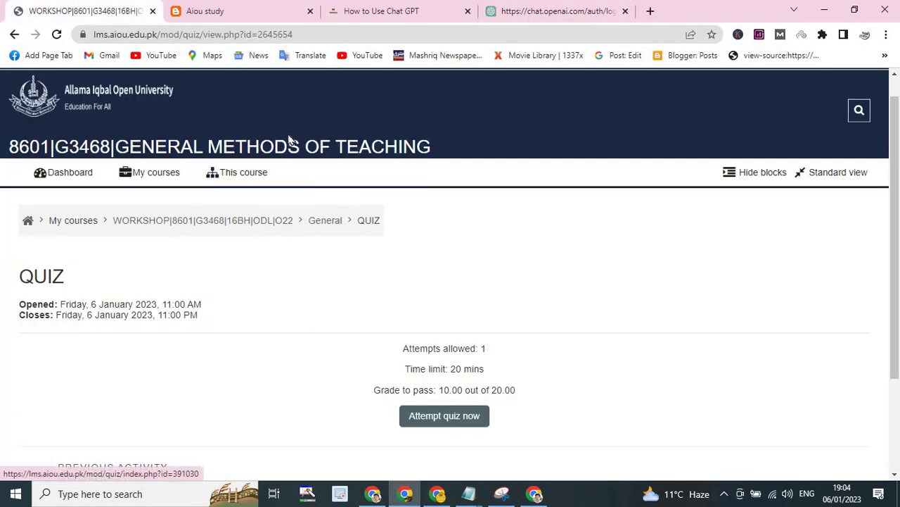
left_click(243, 11)
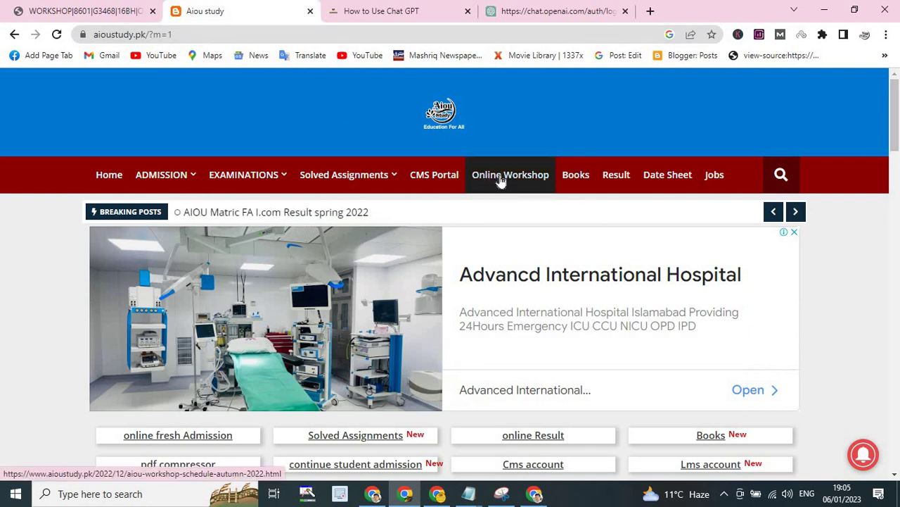
left_click(87, 10)
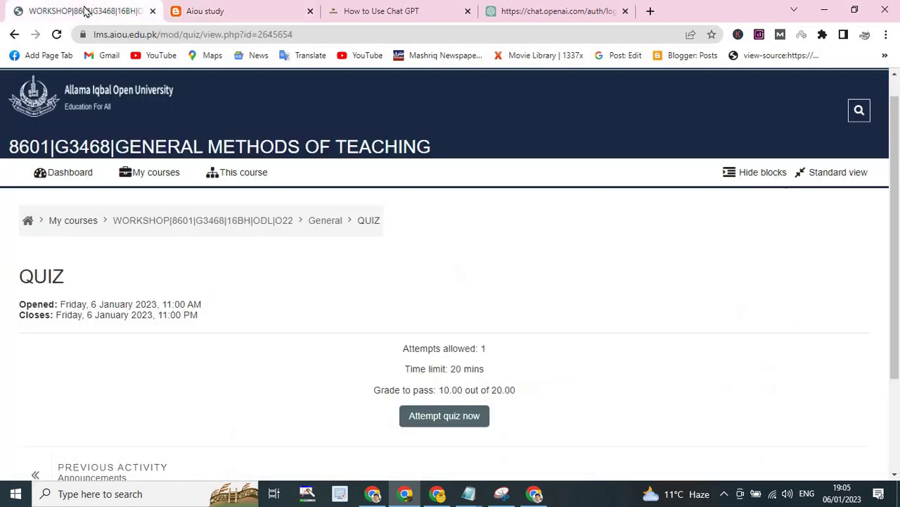
Step: Open the QUIZ activity of the 8601 General Methods of Teaching course, starting from the LMS dashboard
left_click(62, 173)
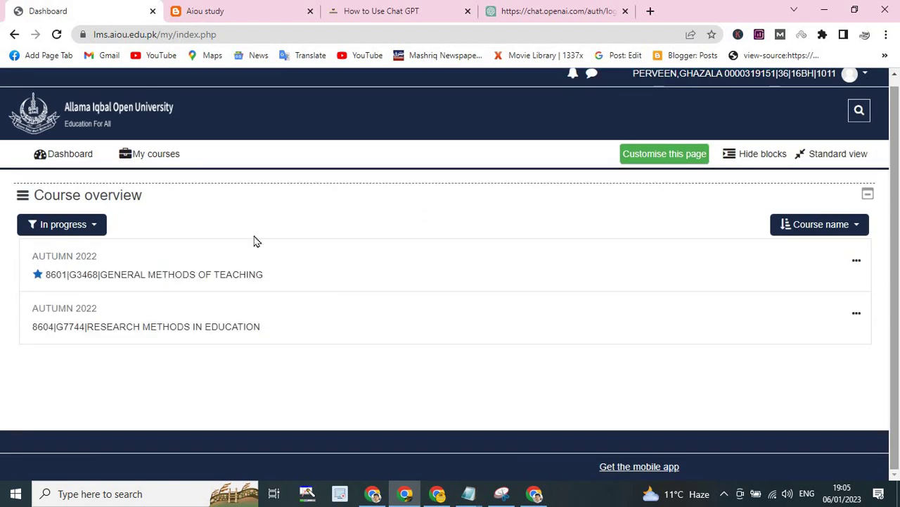
left_click(156, 278)
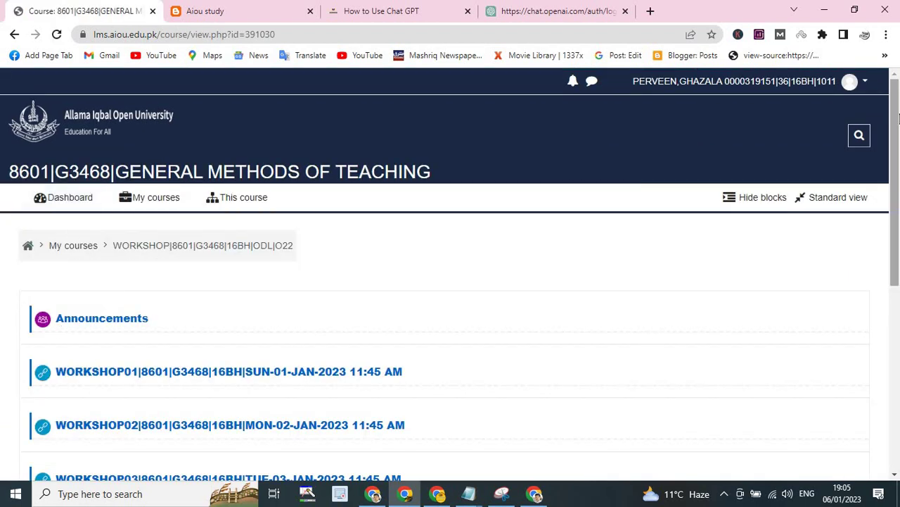
scroll(899, 213, "down", 5)
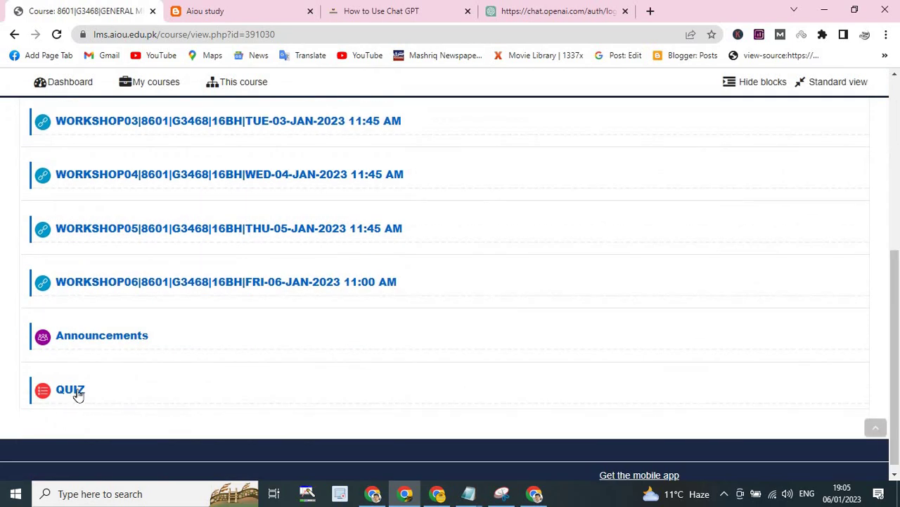
left_click(65, 391)
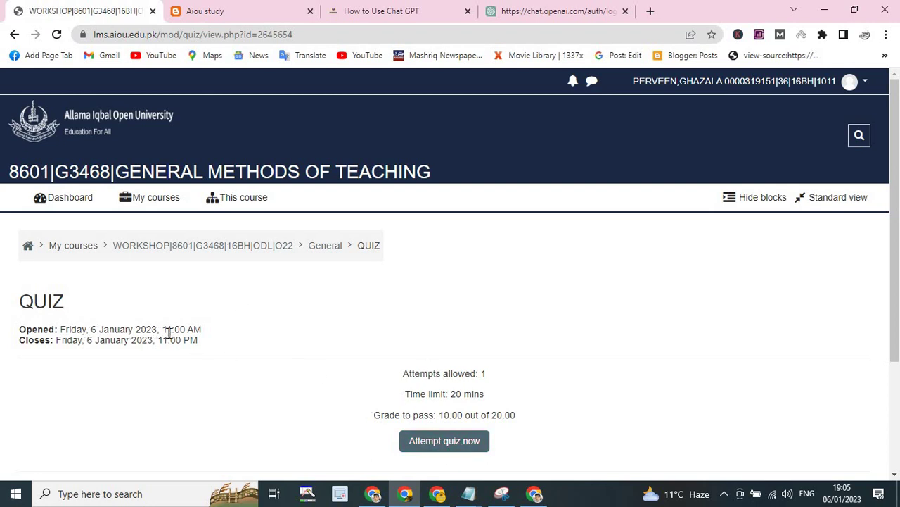
Step: Examine the quiz's opening and closing times by highlighting each of them
left_click_drag(158, 329, 214, 337)
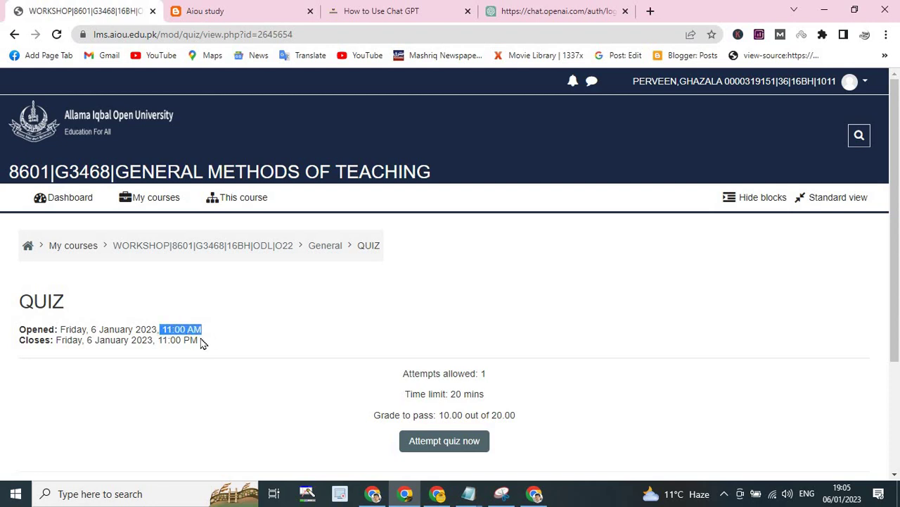
left_click_drag(157, 341, 193, 341)
left_click(209, 358)
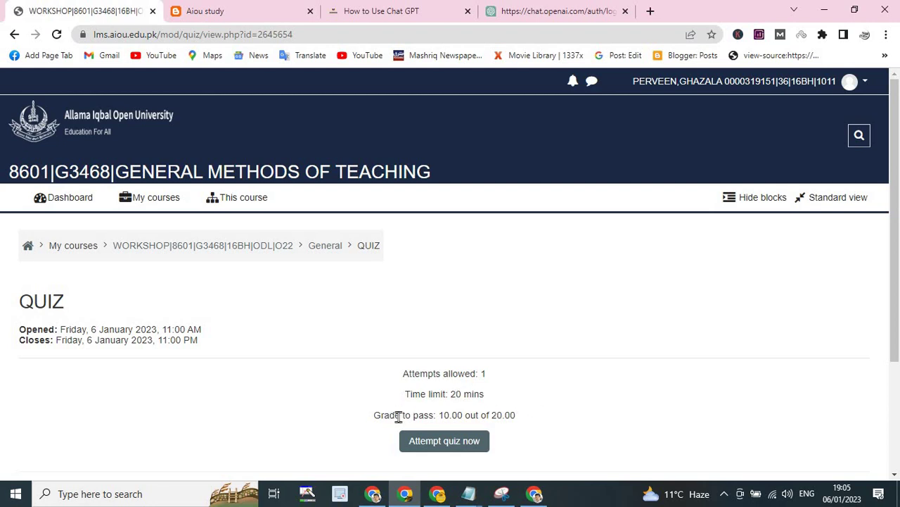
Step: Start the quiz attempt and accept its time limit
left_click_drag(899, 292, 794, 386)
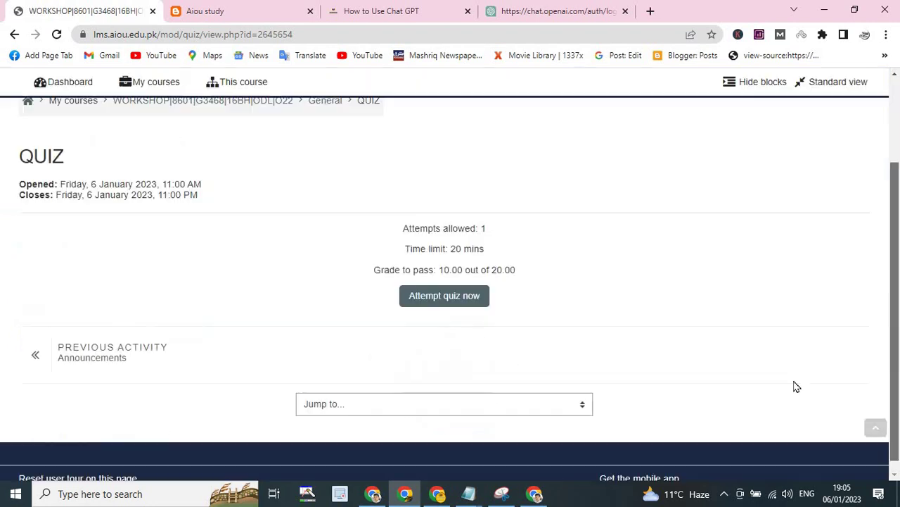
left_click(444, 295)
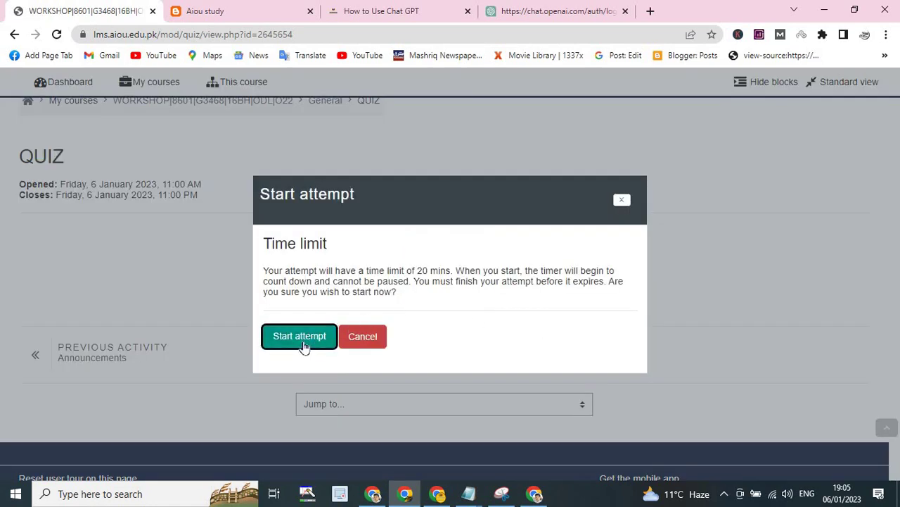
left_click(301, 337)
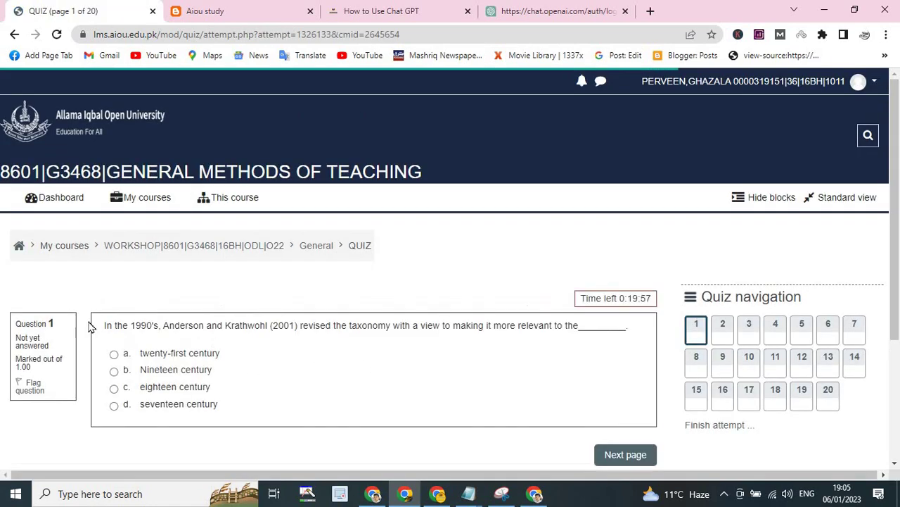
Step: Copy quiz question 1 with its four options into ChatGPT, submit it, and return to the quiz page
left_click_drag(106, 325, 219, 405)
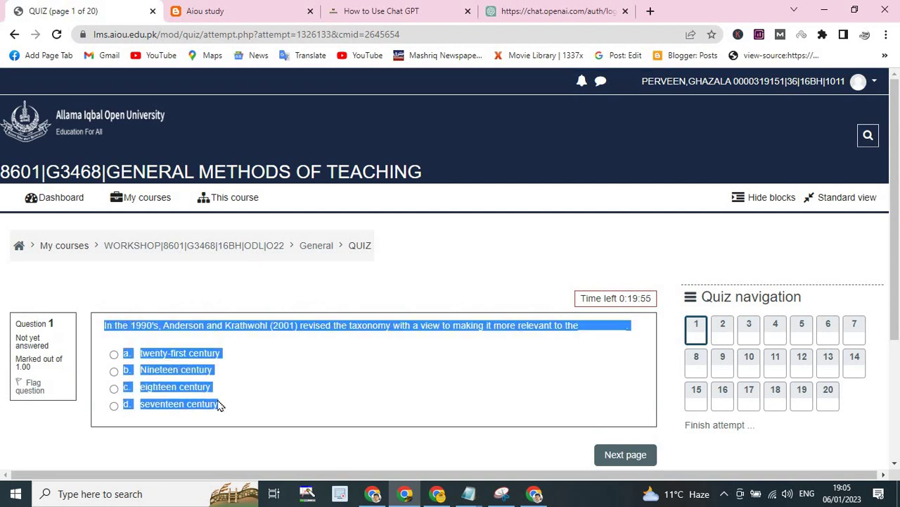
right_click(179, 370)
left_click(210, 378)
left_click(438, 493)
key("ctrl+v")
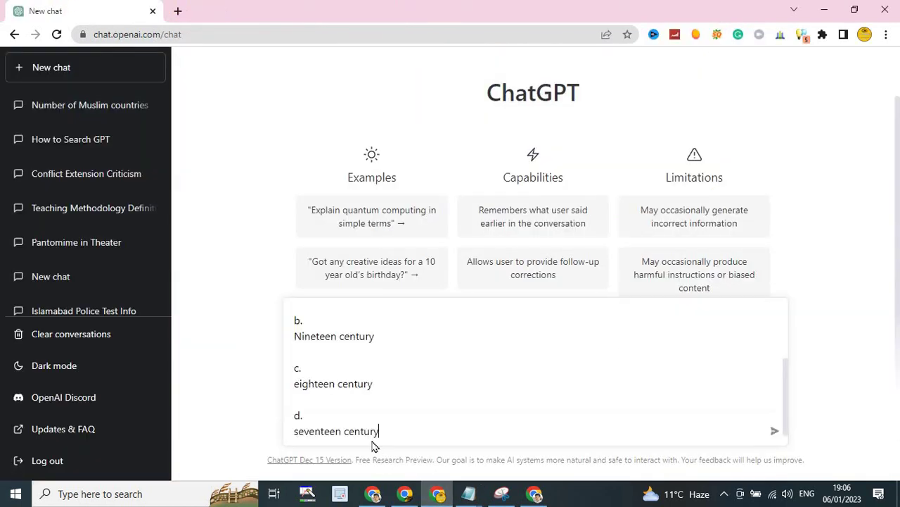
key("Return")
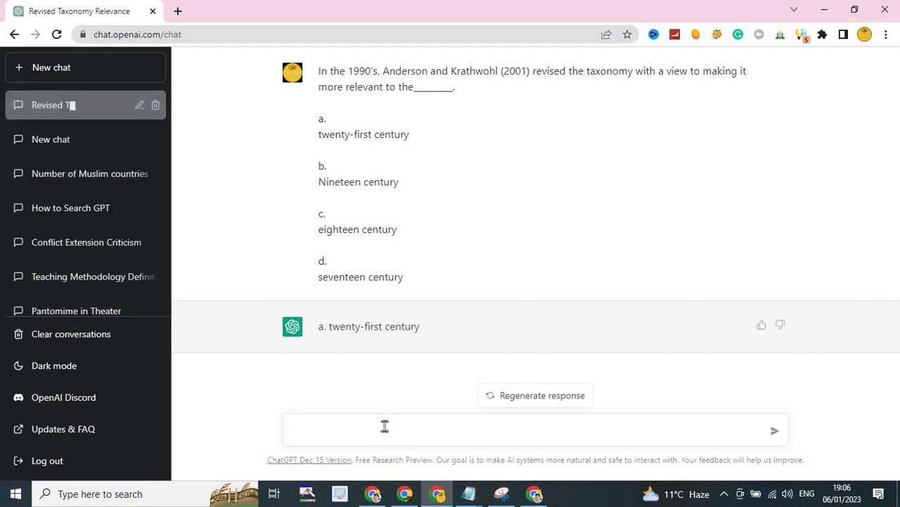
left_click(406, 495)
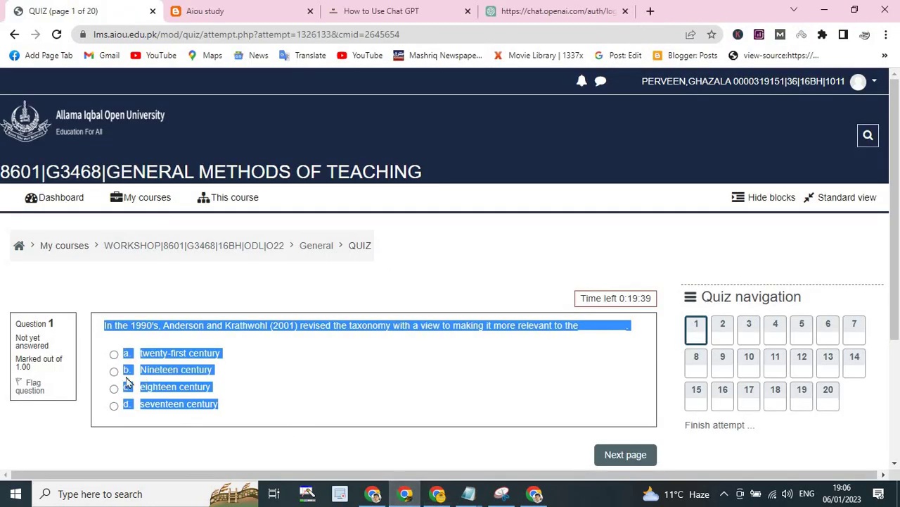
Step: Answer quiz question 1 with option a, twenty-first century, and advance to question 2
left_click(113, 355)
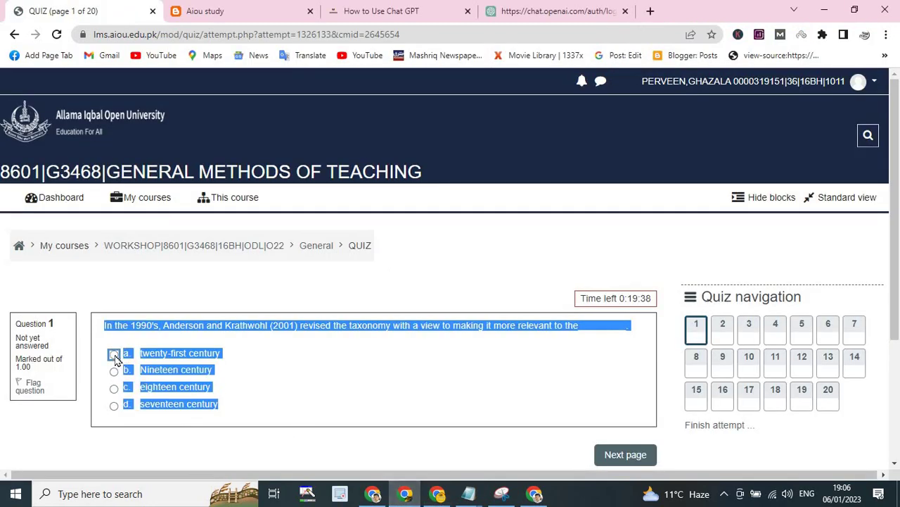
left_click(625, 467)
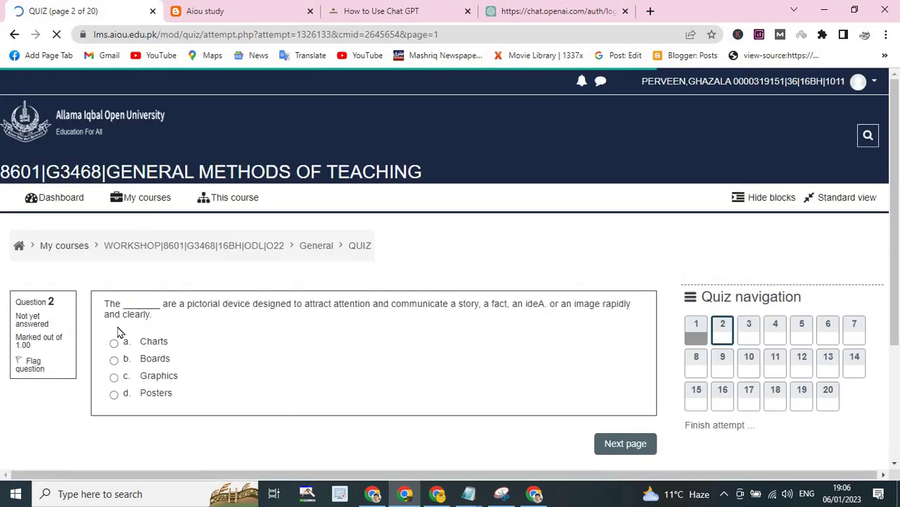
Step: Copy quiz question 2 about the pictorial device, with its four options, and submit it in the ChatGPT window
left_click_drag(105, 307, 169, 400)
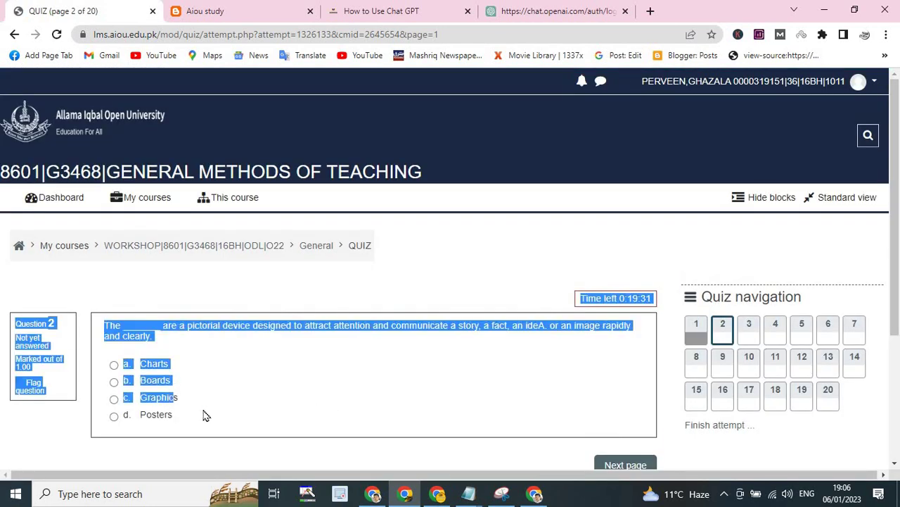
left_click(105, 336)
left_click_drag(106, 335, 182, 422)
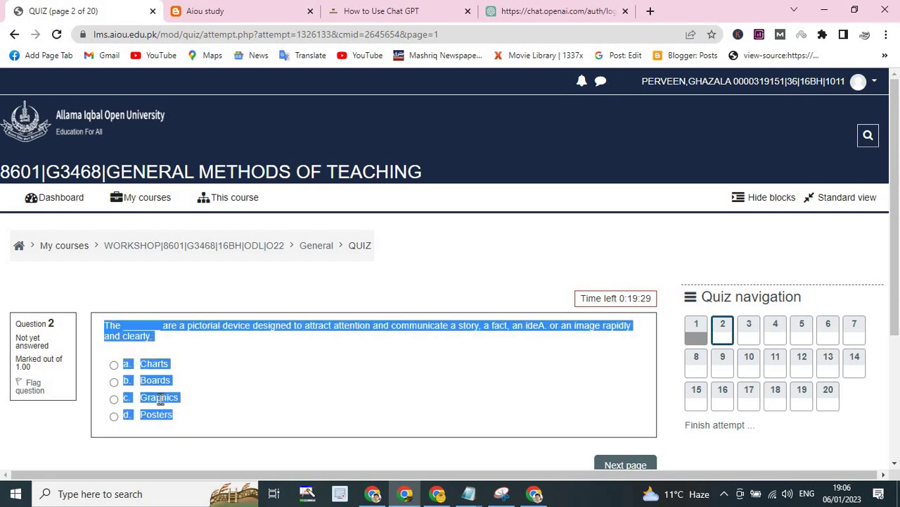
right_click(160, 399)
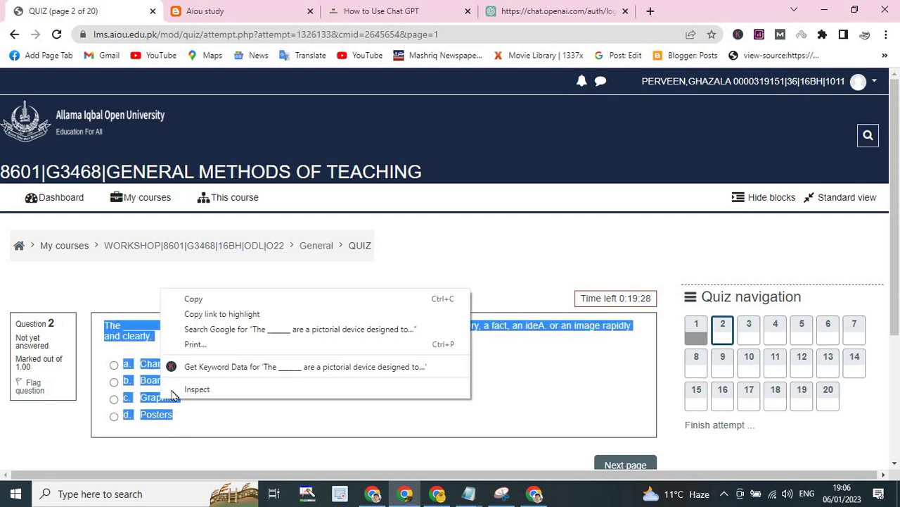
left_click(211, 301)
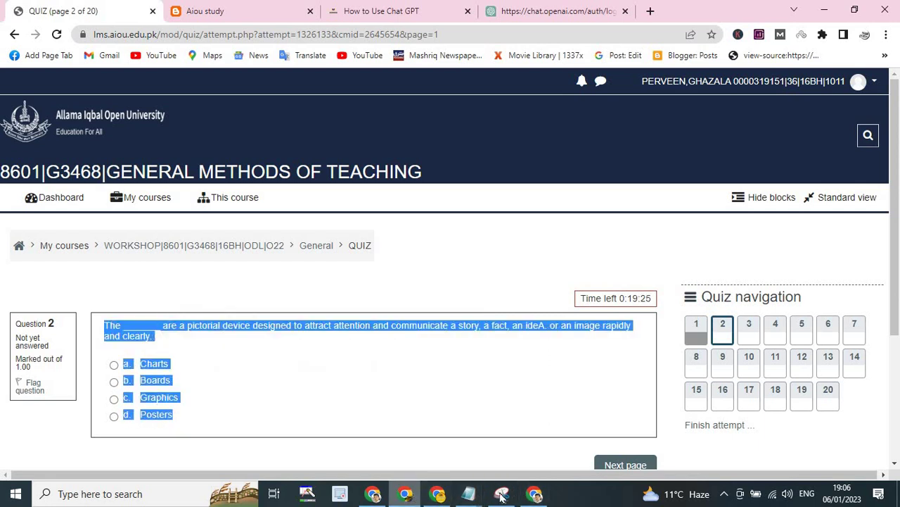
left_click(439, 495)
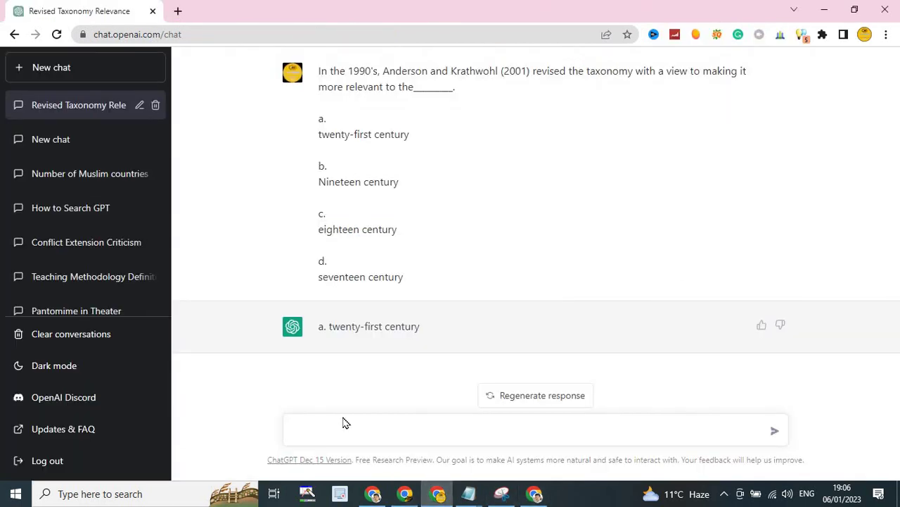
left_click(345, 422)
key("ctrl+v")
key("Return")
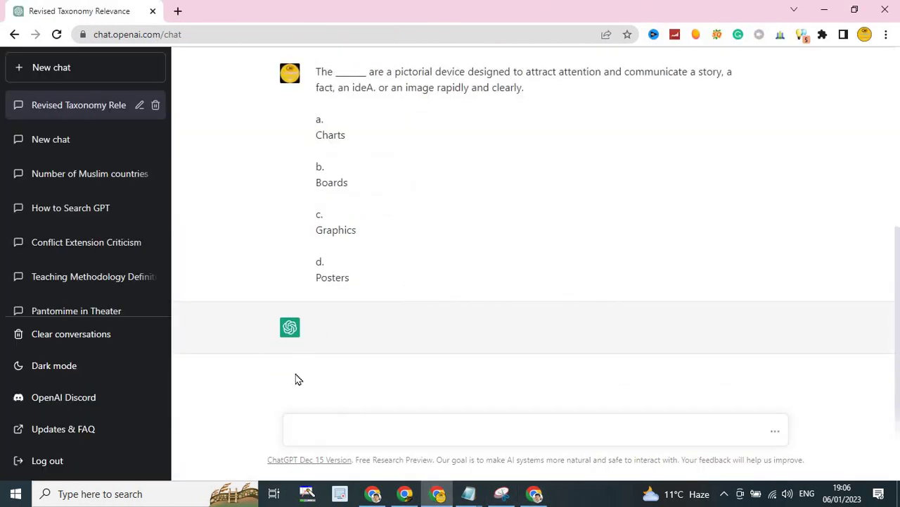
Step: Return to the quiz, answer question 2 with option c, Graphics, and advance to question 3
left_click(405, 496)
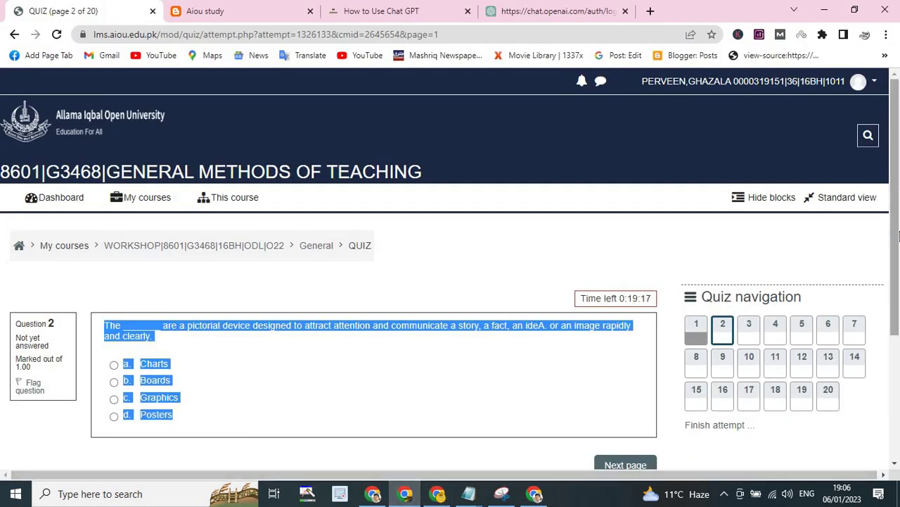
scroll(676, 362, "down", 1)
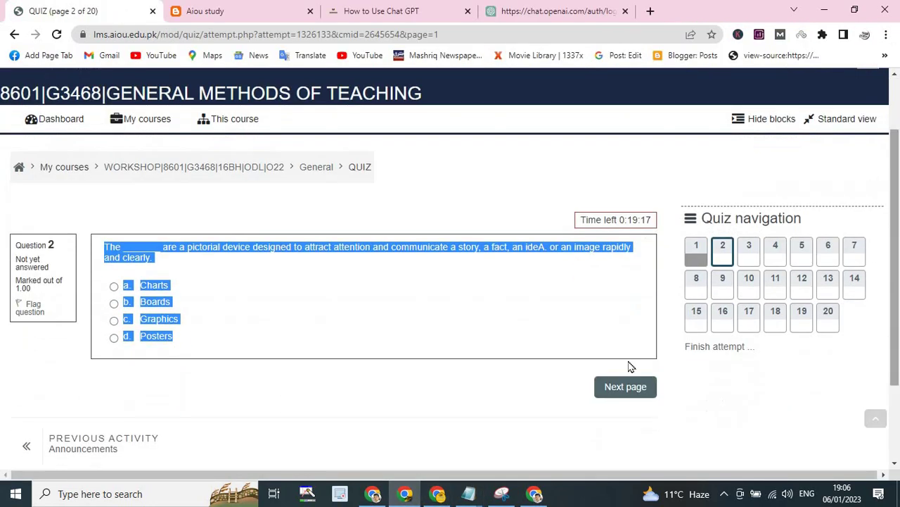
left_click(113, 320)
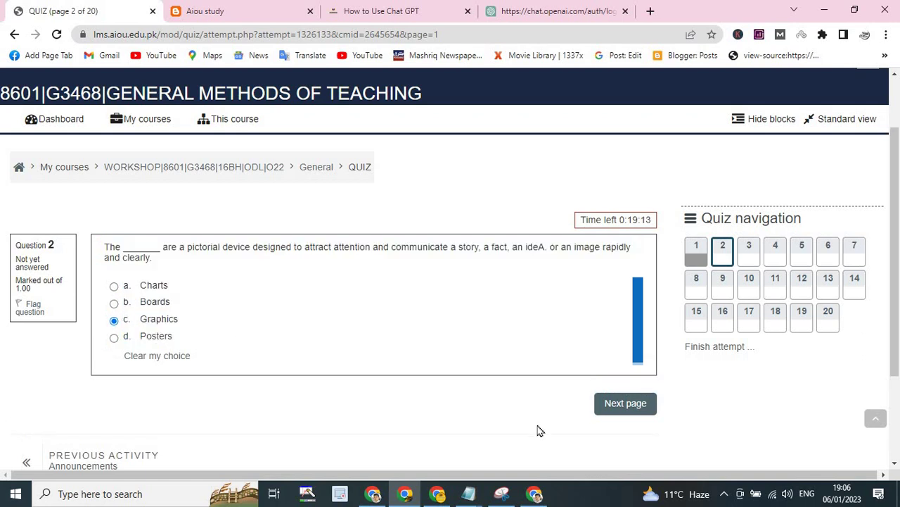
left_click(625, 404)
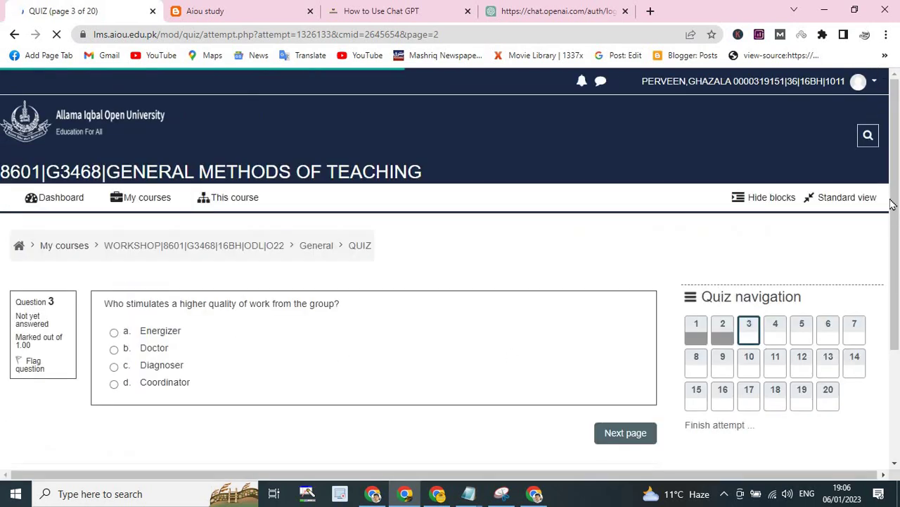
Step: Copy quiz question 3 about stimulating a higher quality of work, with its four options, and submit it in ChatGPT
scroll(899, 266, "down", 1)
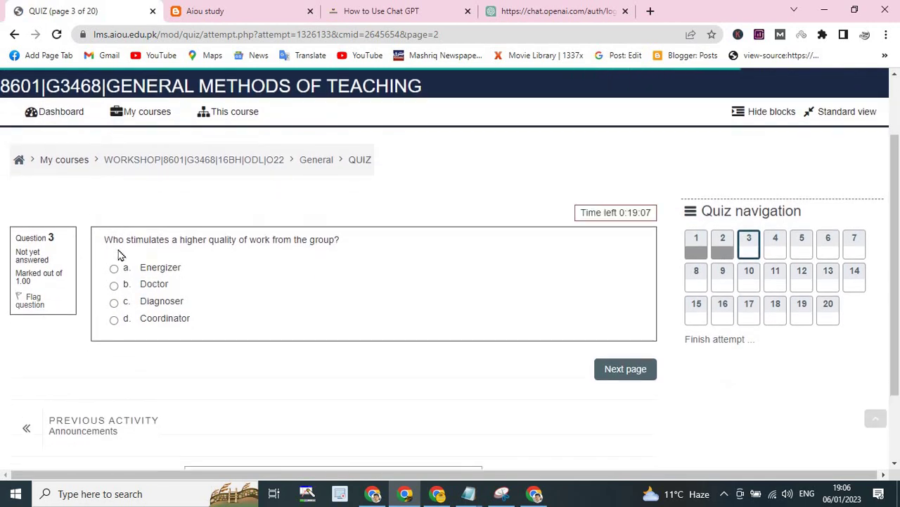
left_click_drag(104, 240, 206, 328)
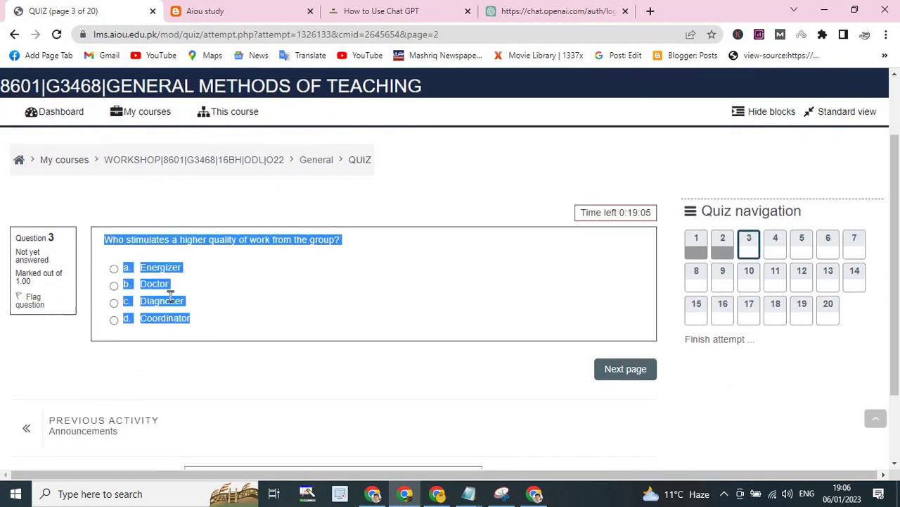
right_click(171, 301)
left_click(189, 307)
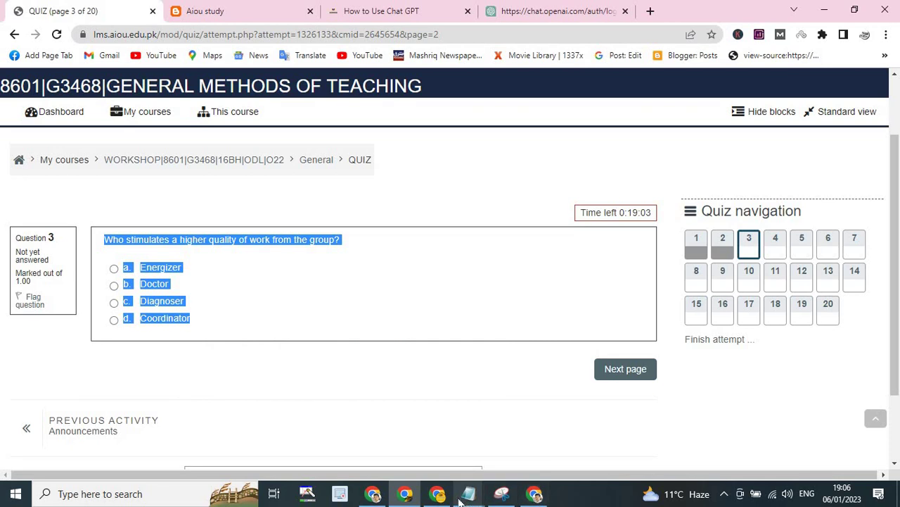
left_click(438, 493)
key("ctrl+v")
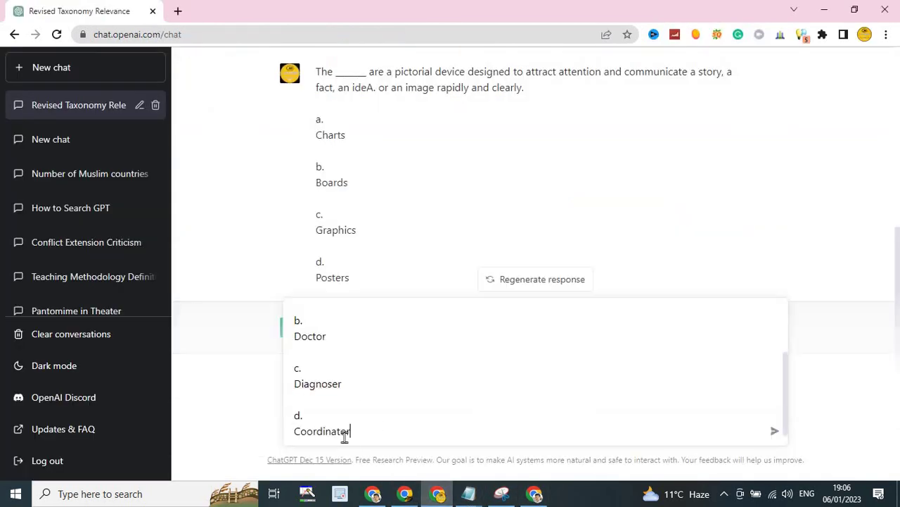
key("Return")
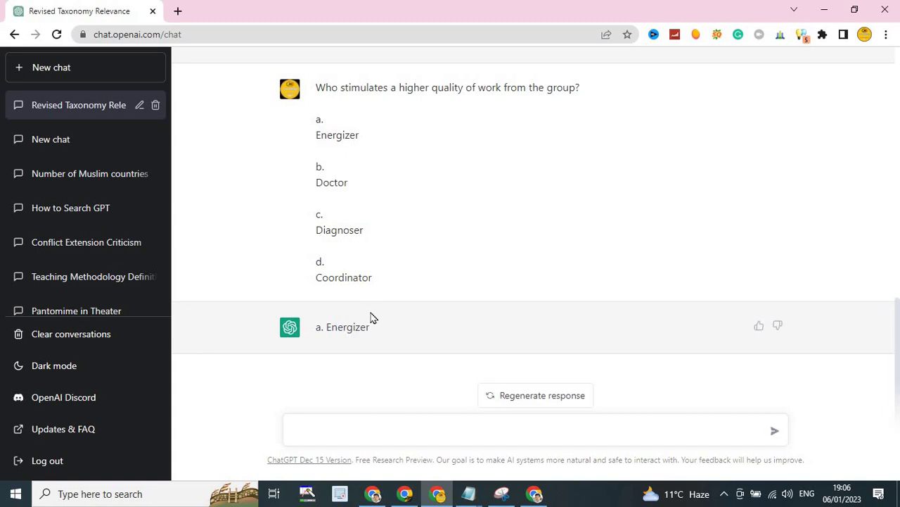
Step: Return to the quiz after rechecking ChatGPT's reply, answer question 3 with option a, Energizer, and advance to question 4
left_click(406, 495)
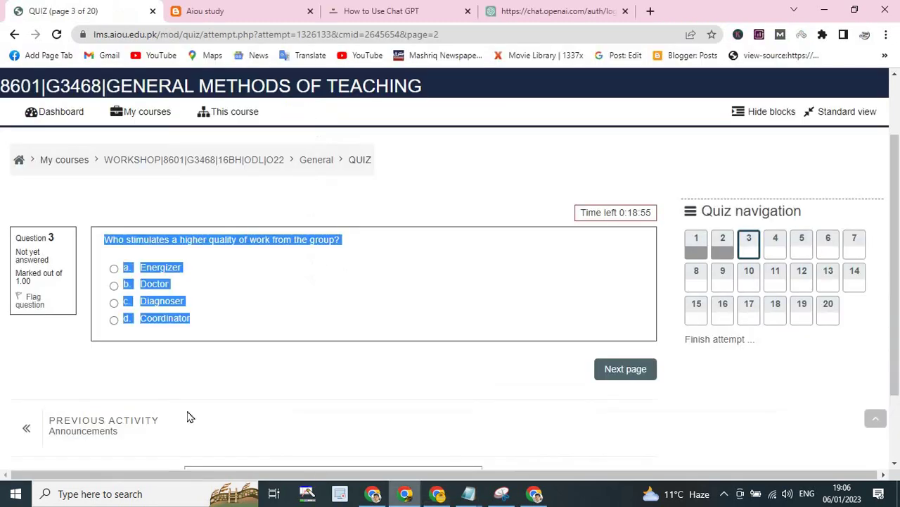
key("alt+Tab")
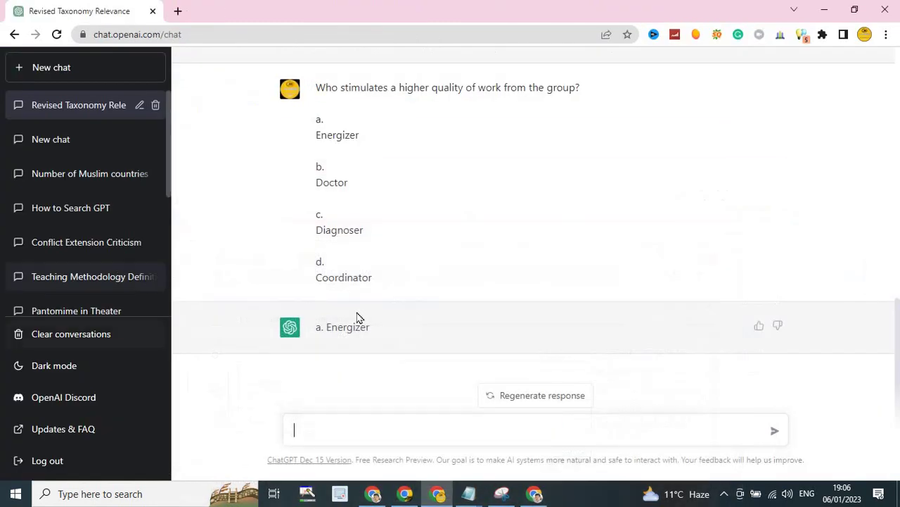
left_click(405, 494)
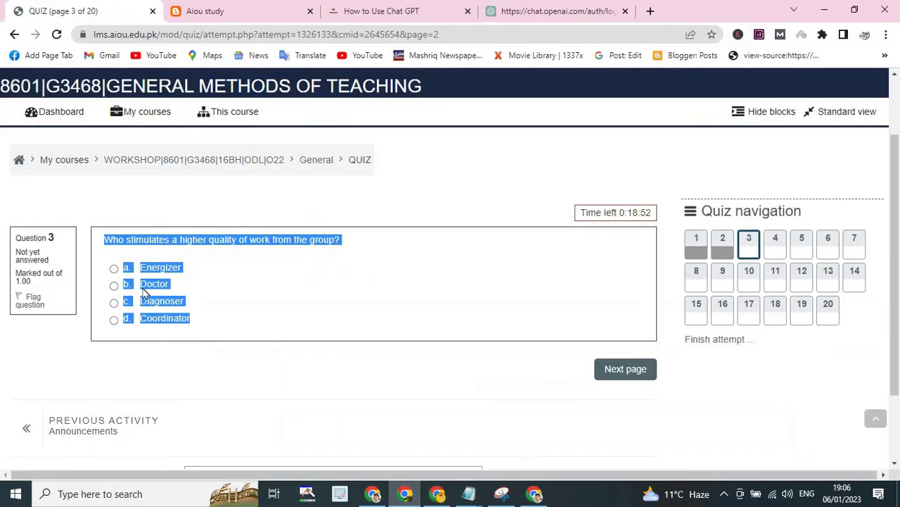
left_click(109, 273)
left_click(113, 269)
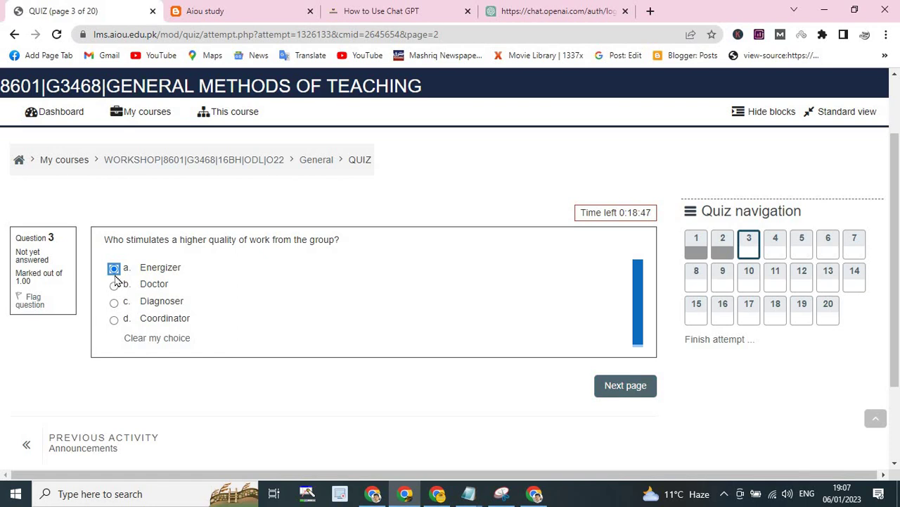
left_click(153, 337)
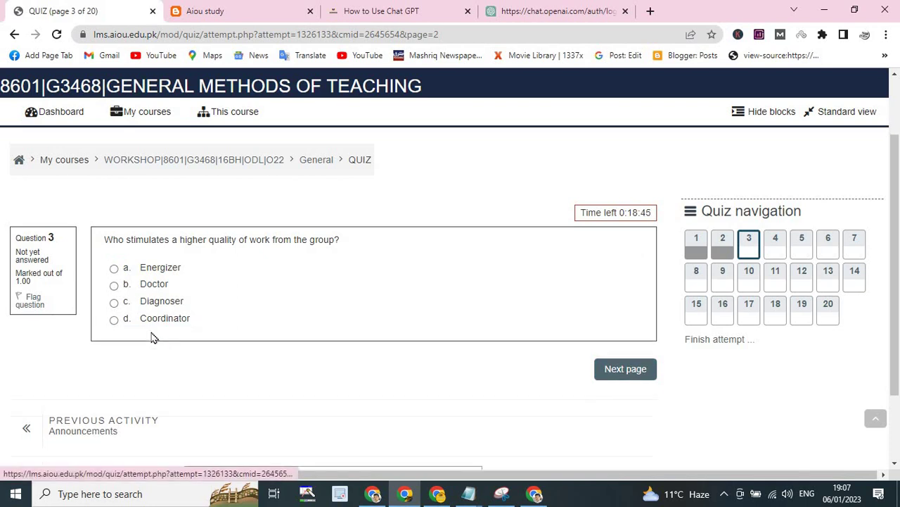
left_click(112, 302)
left_click(115, 270)
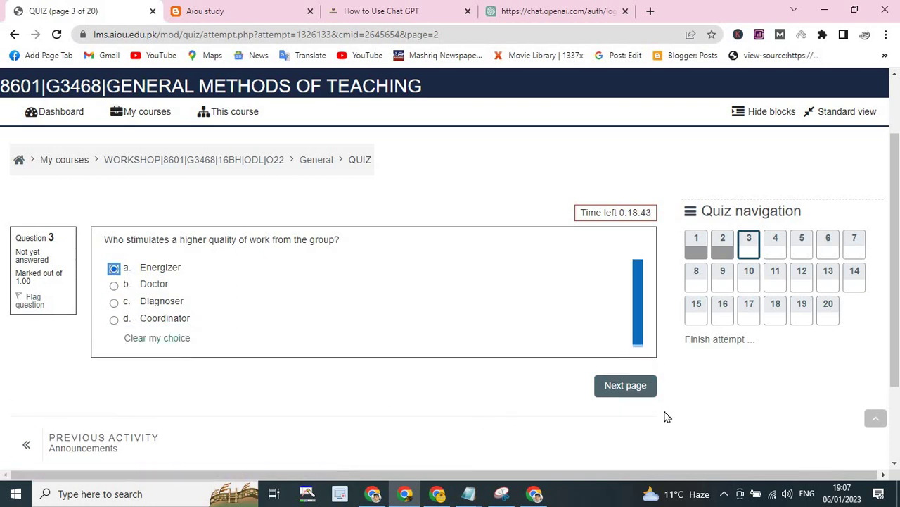
left_click(635, 390)
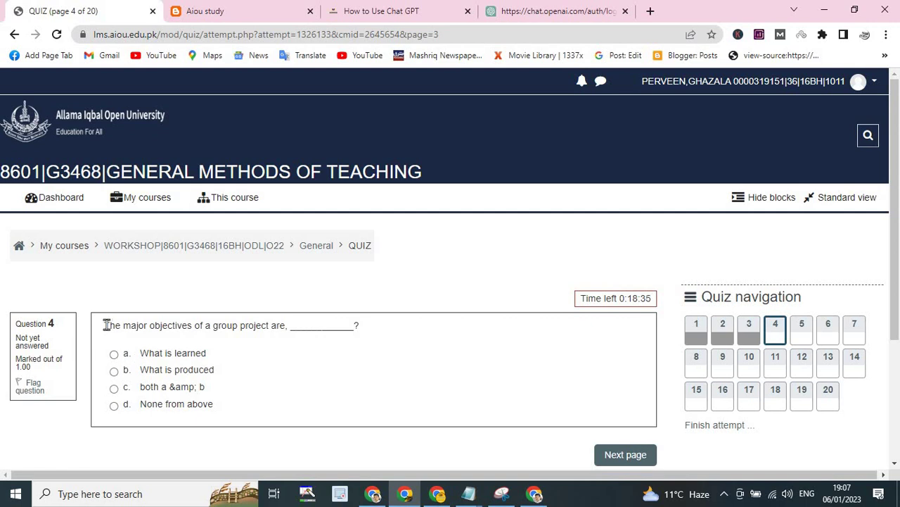
Step: Copy quiz question 4 about the major objectives of a group project, with its four options, and submit it in ChatGPT
left_click_drag(104, 325, 221, 410)
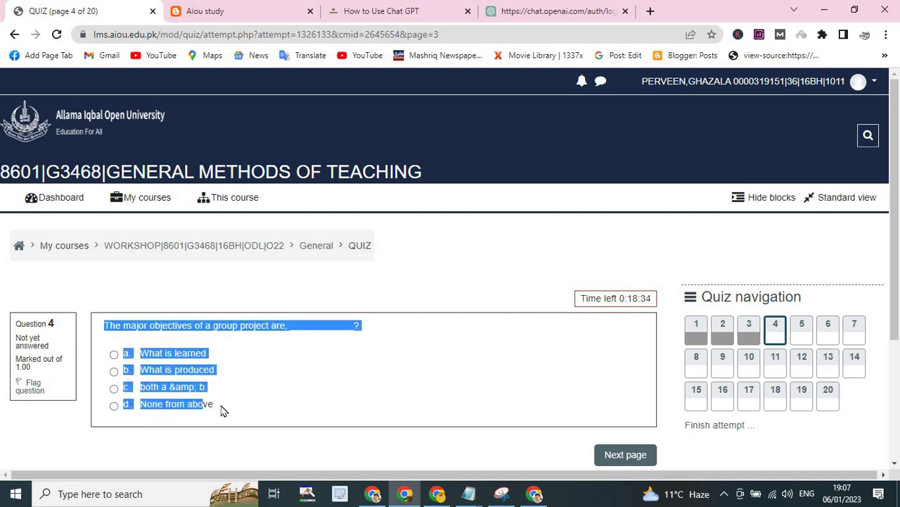
right_click(173, 386)
left_click(216, 280)
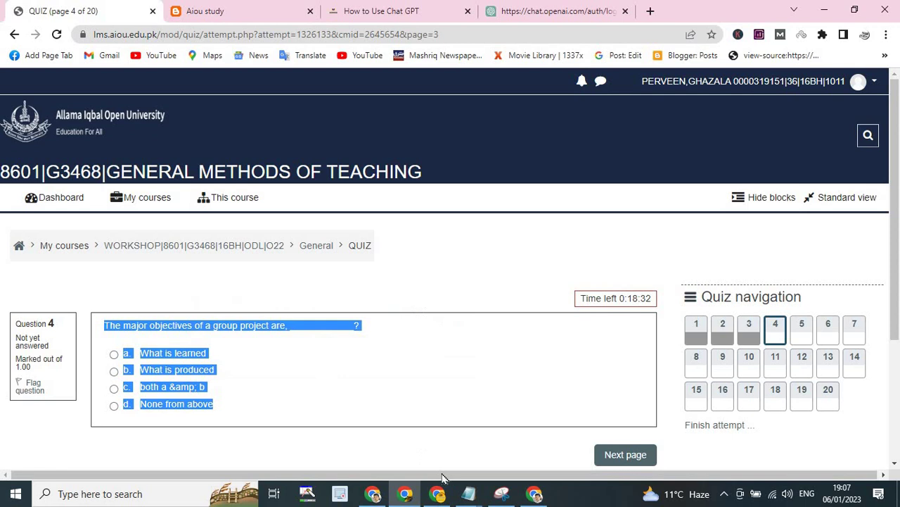
left_click(498, 494)
key("ctrl+v")
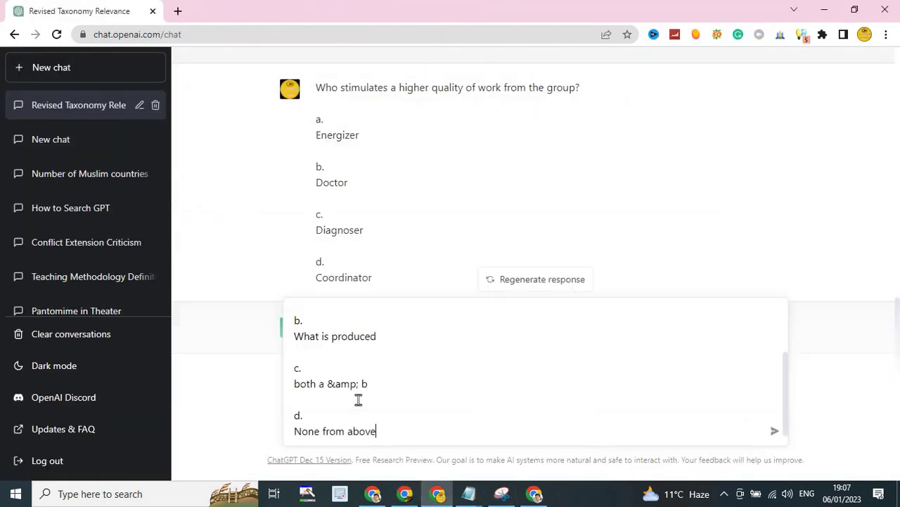
key("Return")
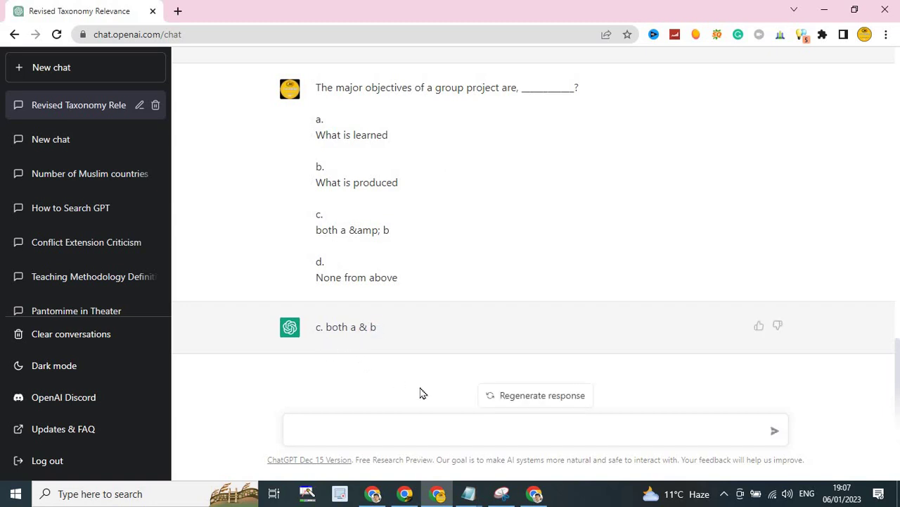
Step: Return to the quiz, answer question 4 with option c, both a & b, and move on to the next page
left_click(405, 494)
left_click(115, 391)
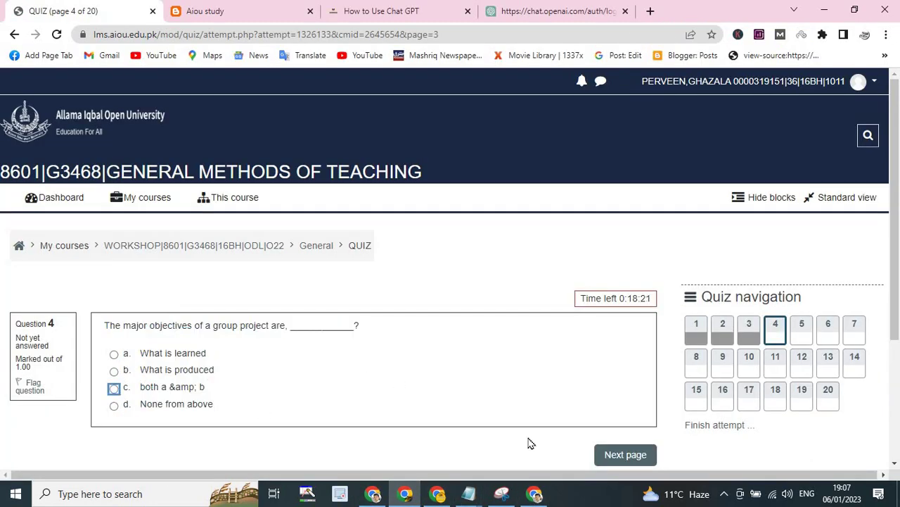
left_click(623, 469)
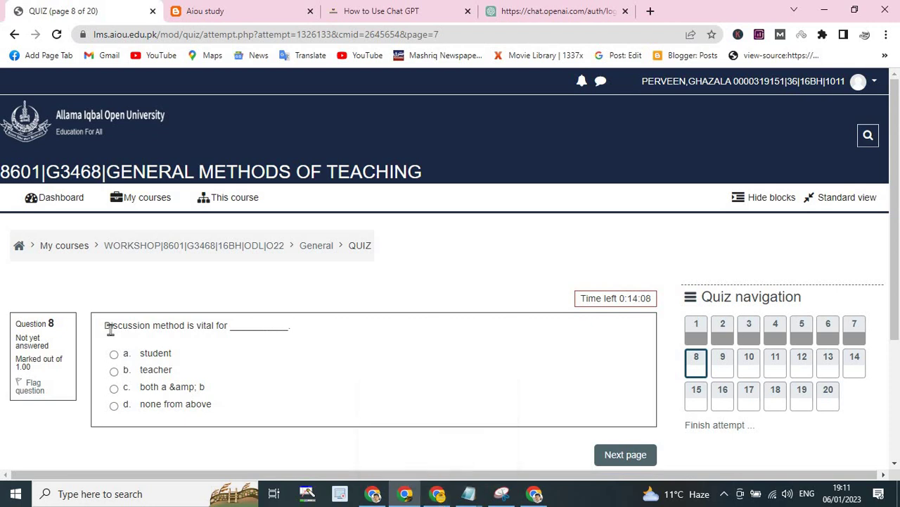
Step: Copy quiz question 8 about the discussion method, with its four options, and submit it in ChatGPT
left_click_drag(104, 324, 188, 392)
right_click(188, 396)
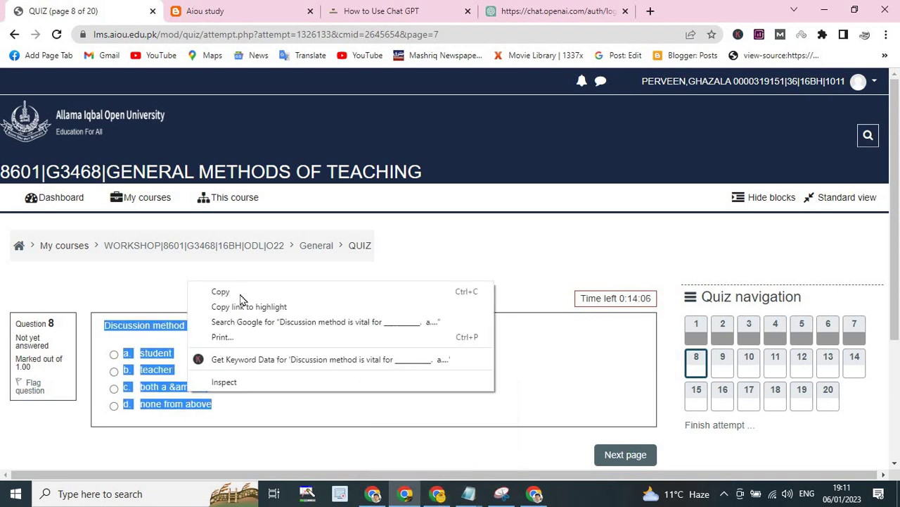
left_click(242, 297)
left_click(439, 497)
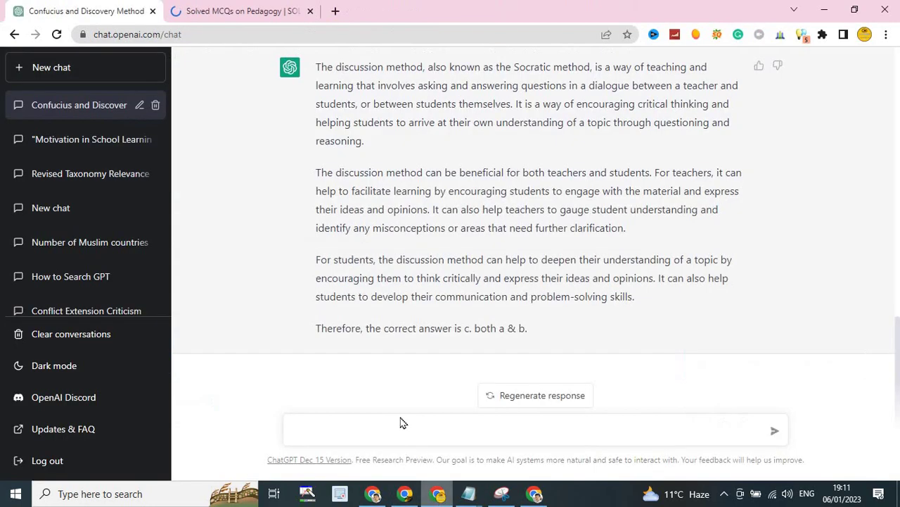
key("ctrl+v")
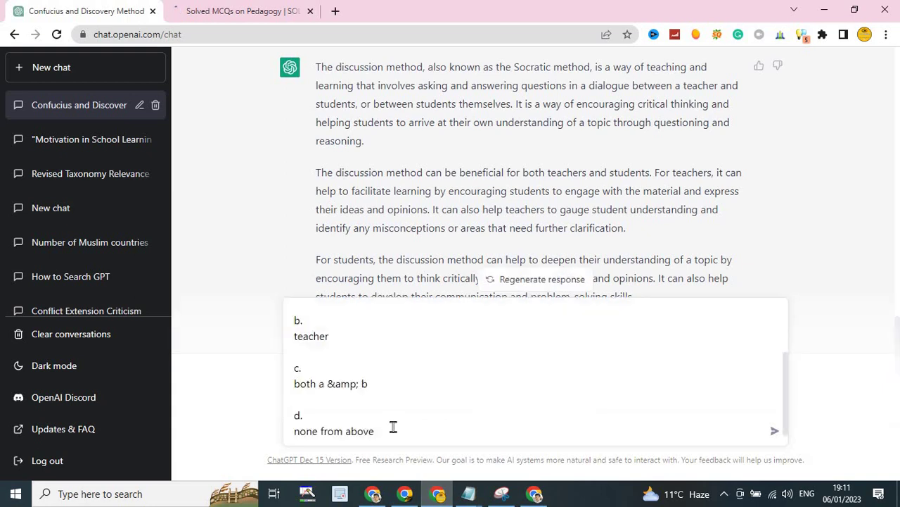
key("Return")
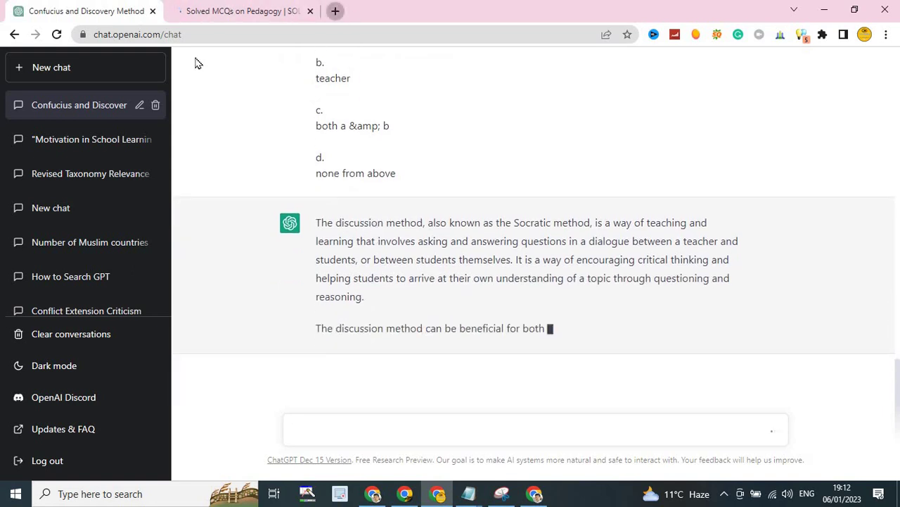
Step: Search Google in a new browser tab for the copied discussion method question with its options
key("ctrl+t")
key("ctrl+v")
key("Return")
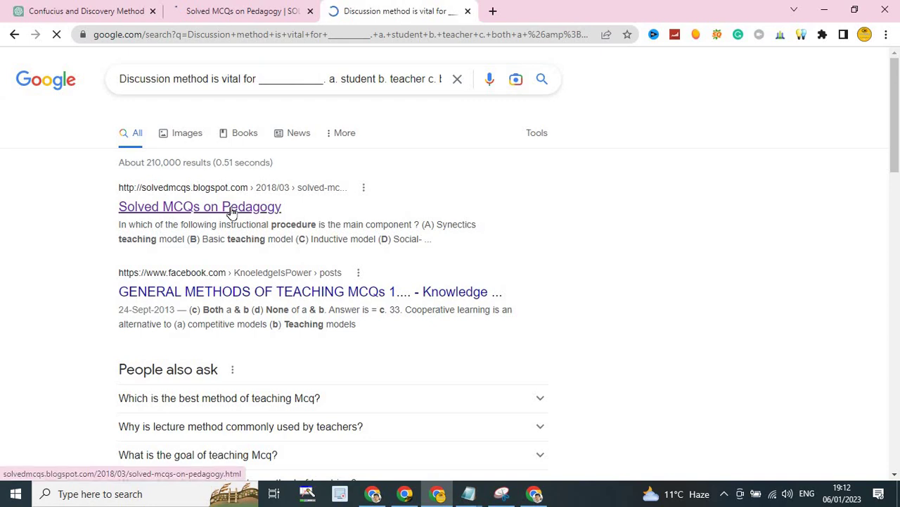
Step: Return to the quiz and answer question 8 about the discussion method with option c, both a & b
left_click(406, 495)
left_click(180, 377)
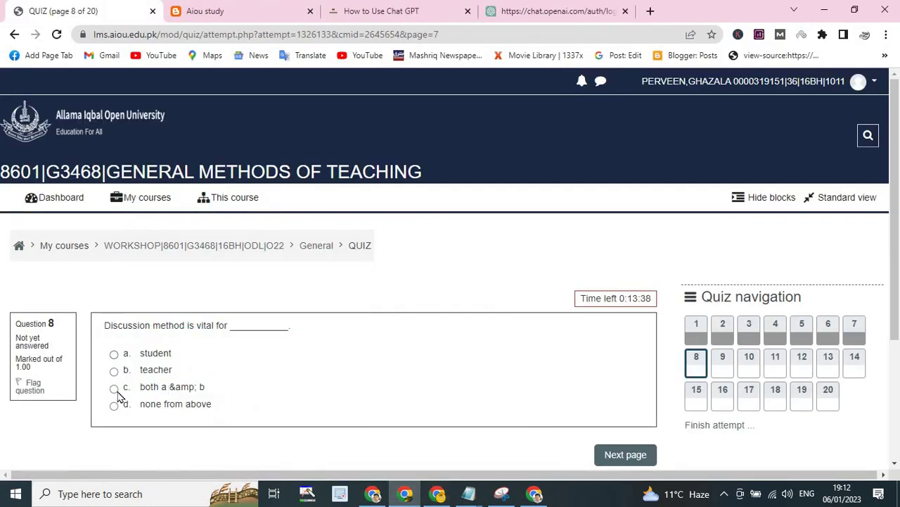
left_click(113, 389)
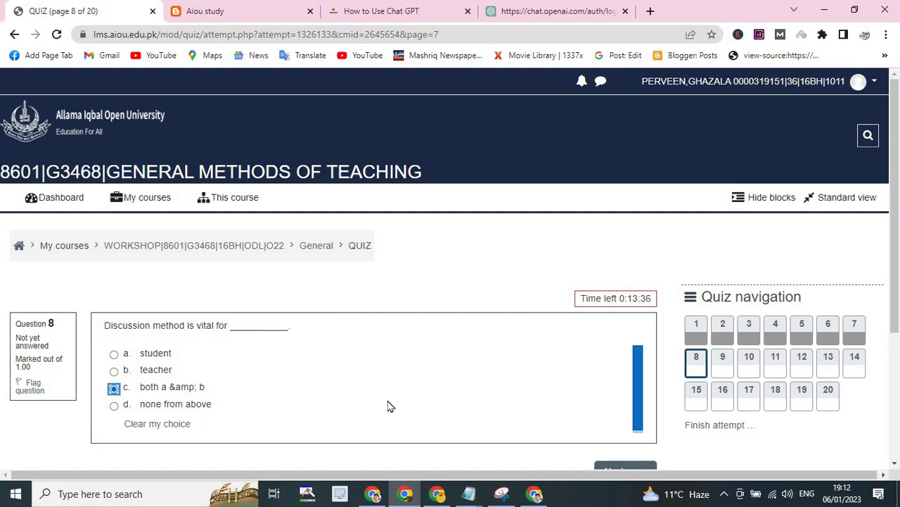
scroll(605, 394, "down", 2)
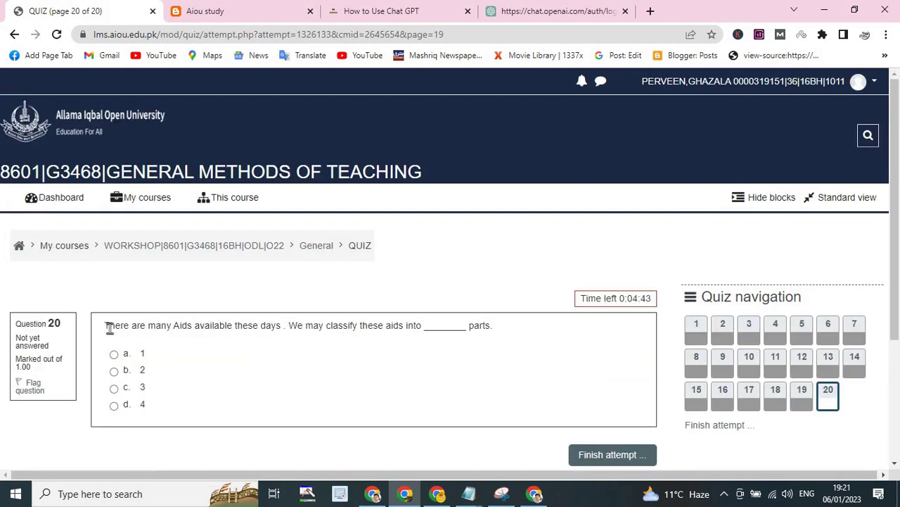
Step: Copy quiz question 20 about classifying the available aids into parts, with its four options, and submit it in ChatGPT
left_click_drag(106, 327, 142, 397)
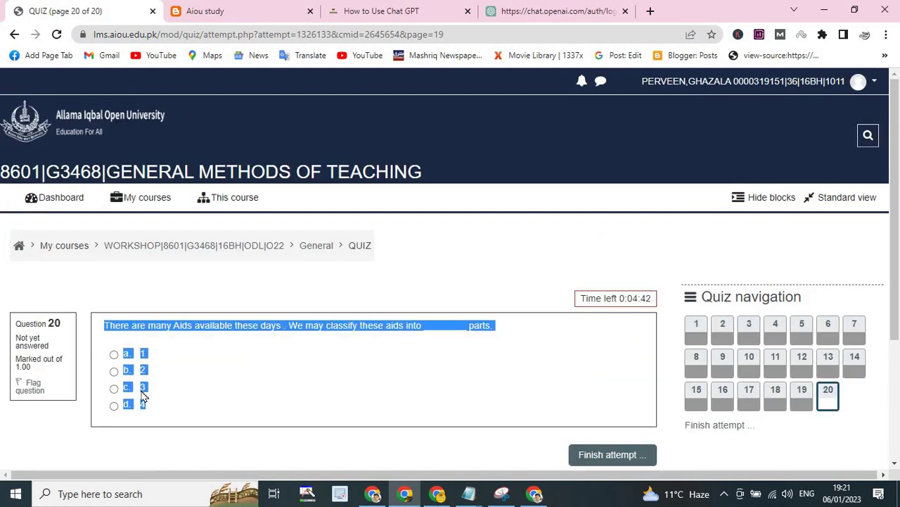
right_click(139, 391)
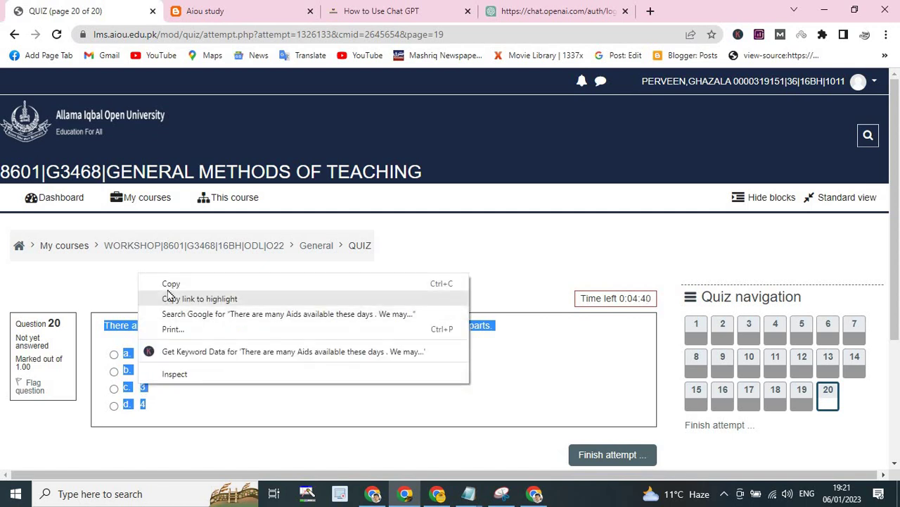
left_click(540, 380)
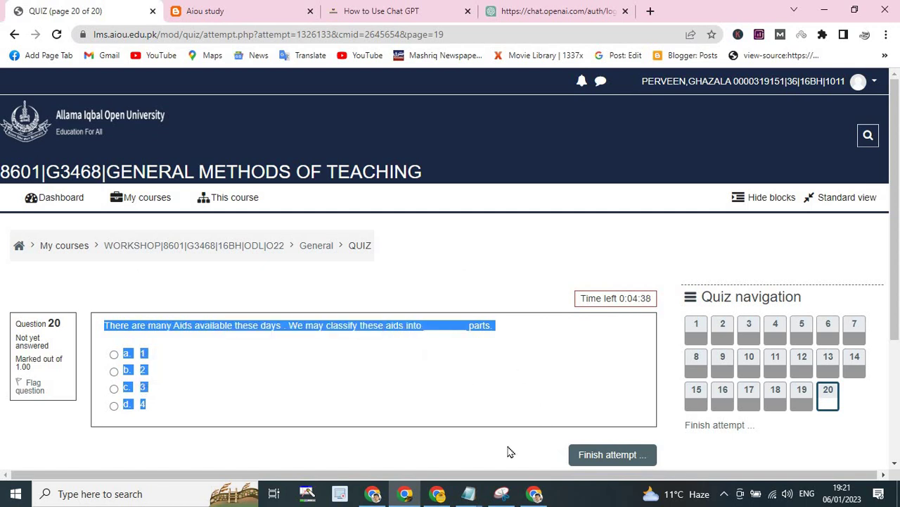
left_click(437, 494)
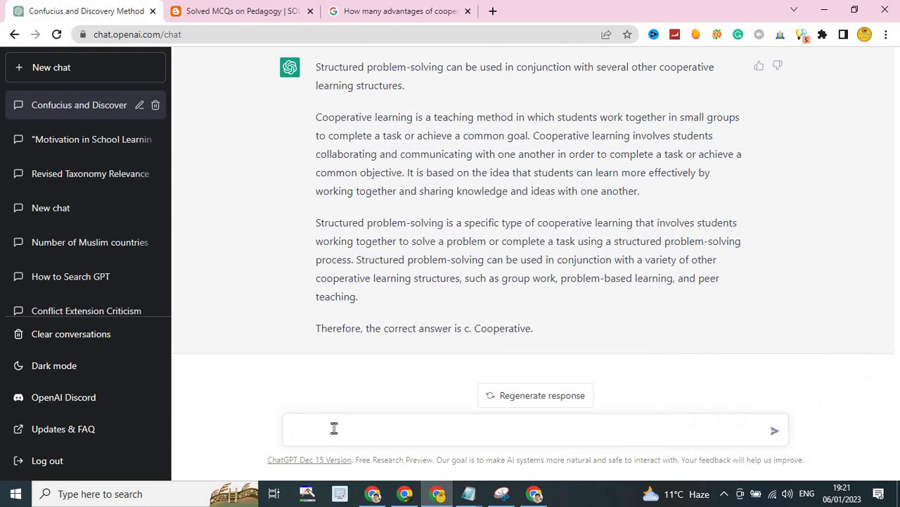
left_click(302, 432)
key("ctrl+v")
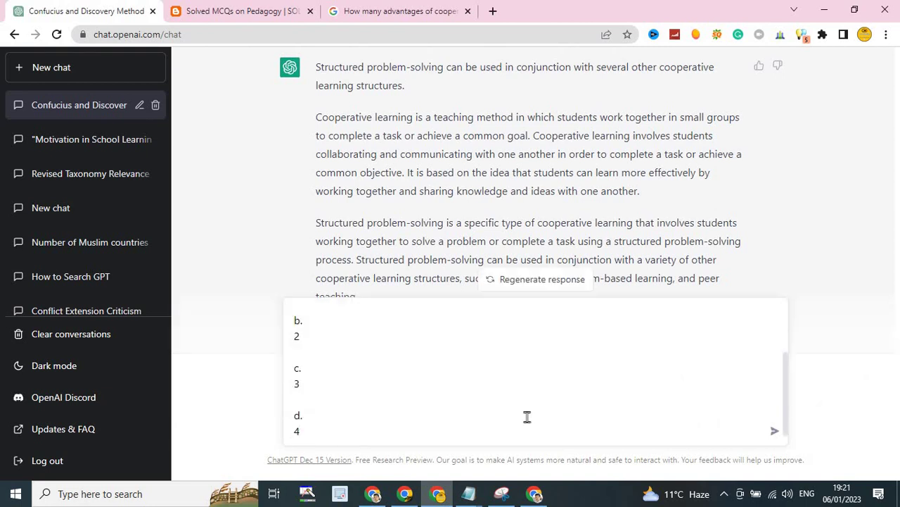
key("Return")
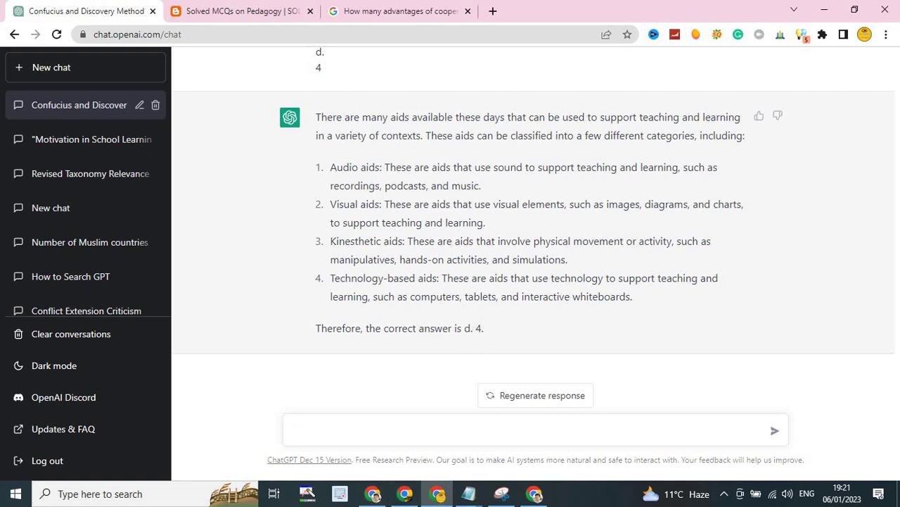
Step: Return to the quiz, answer question 20 with option d, 4, and finish the attempt to open its summary
left_click(405, 493)
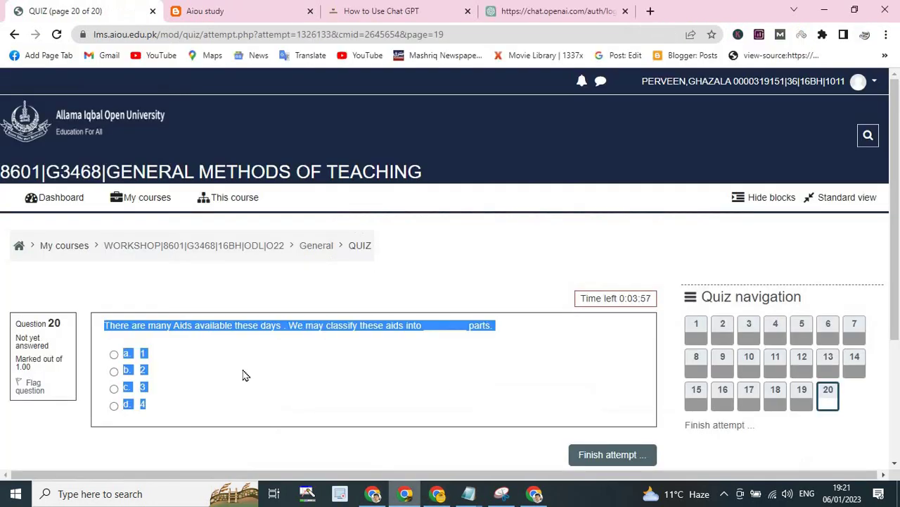
left_click(114, 406)
left_click(305, 364)
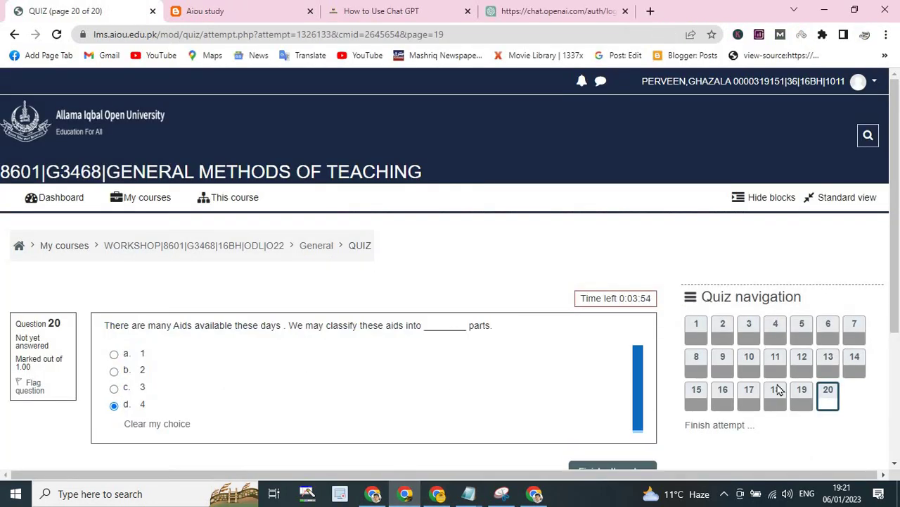
scroll(774, 295, "down", 2)
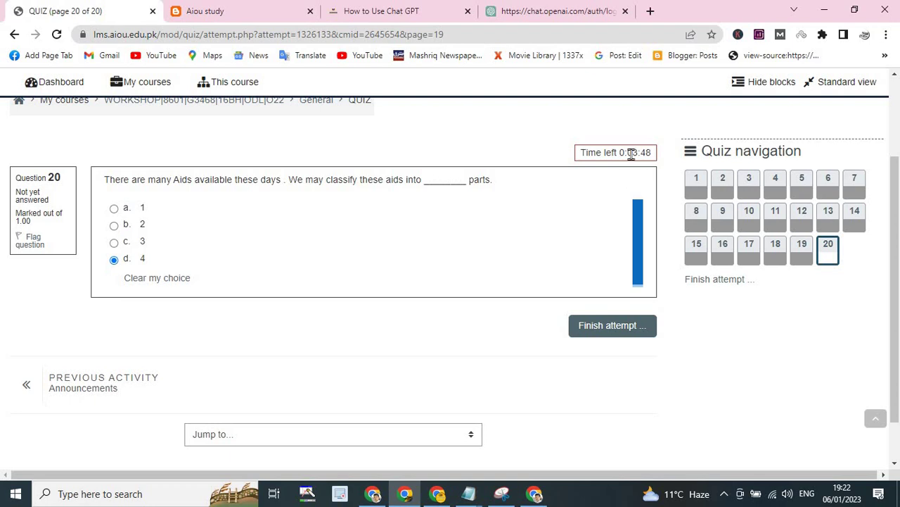
left_click_drag(620, 154, 647, 154)
left_click(583, 240)
left_click(612, 334)
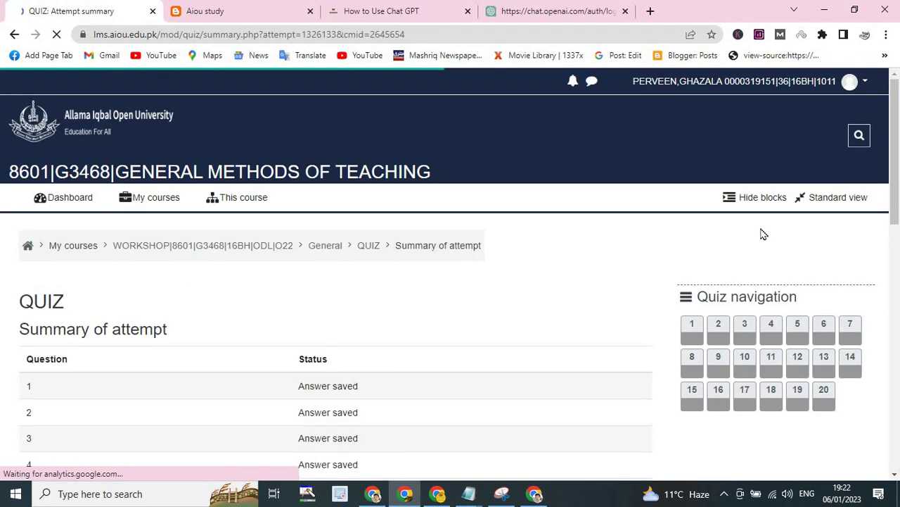
Step: Submit all answers and finish the quiz, confirm the submission, and check the summary of previous attempts
scroll(899, 232, "down", 8)
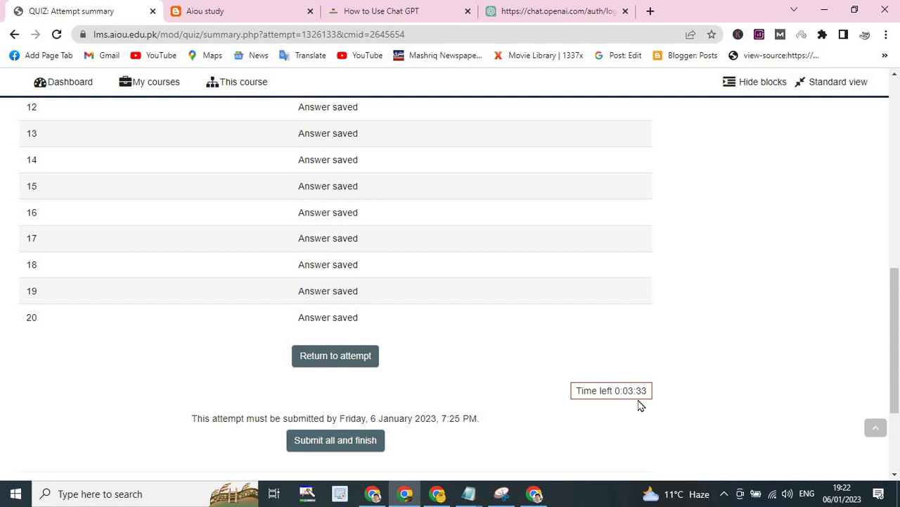
left_click(344, 448)
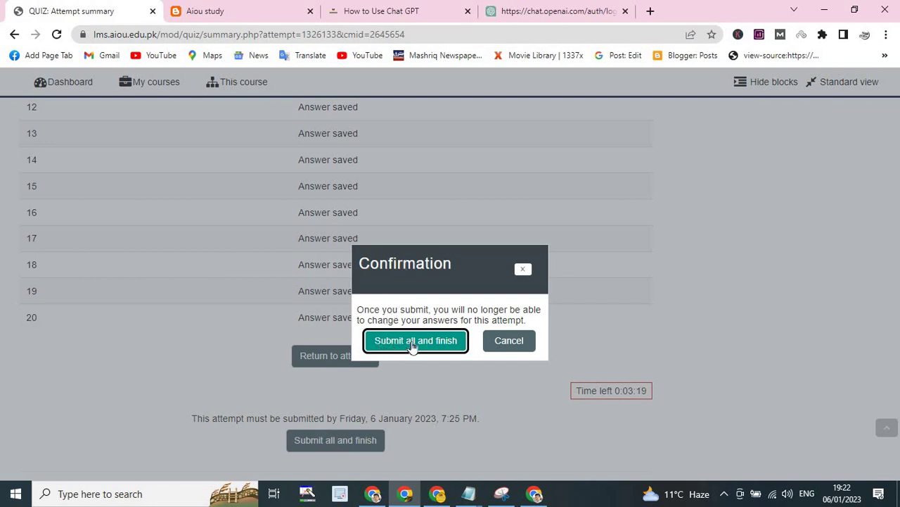
left_click(413, 343)
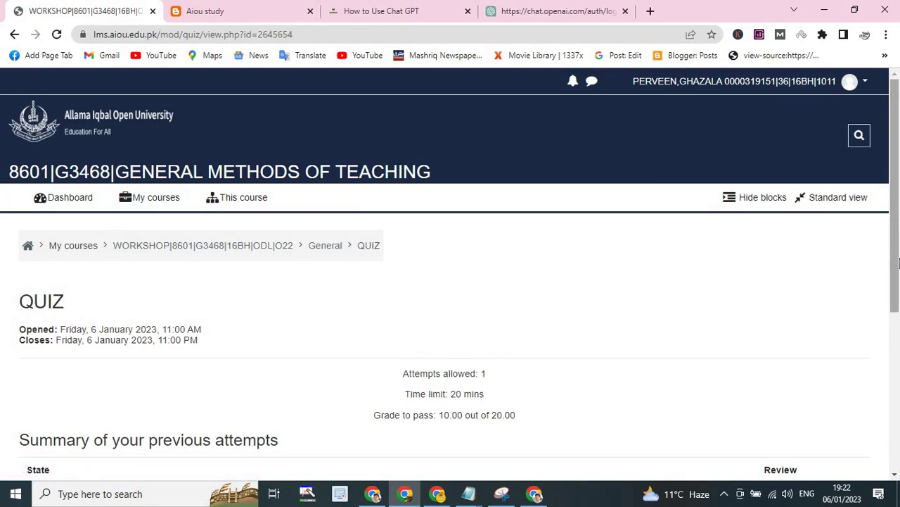
scroll(565, 340, "down", 2)
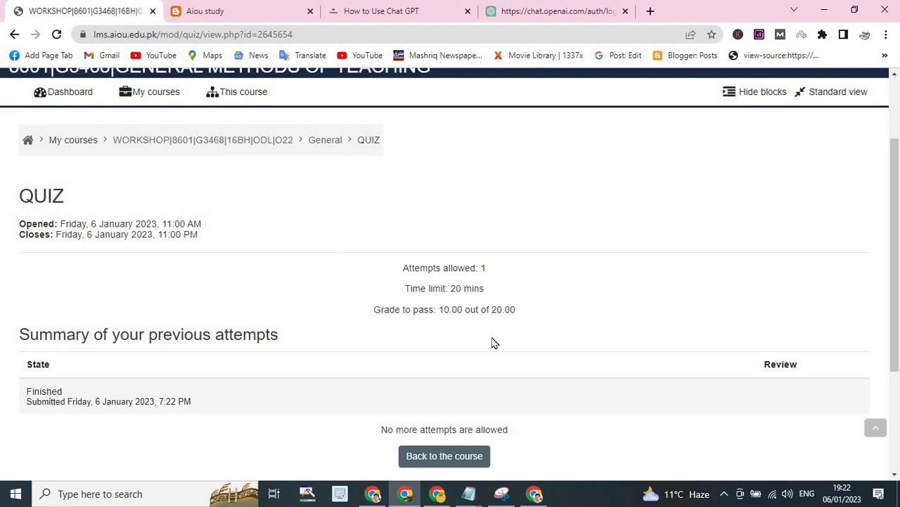
left_click_drag(897, 302, 899, 352)
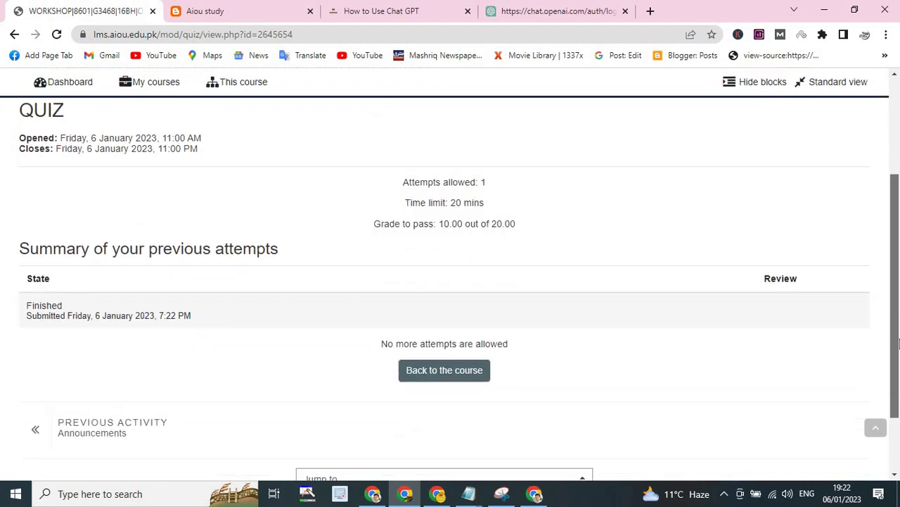
scroll(418, 203, "up", 3)
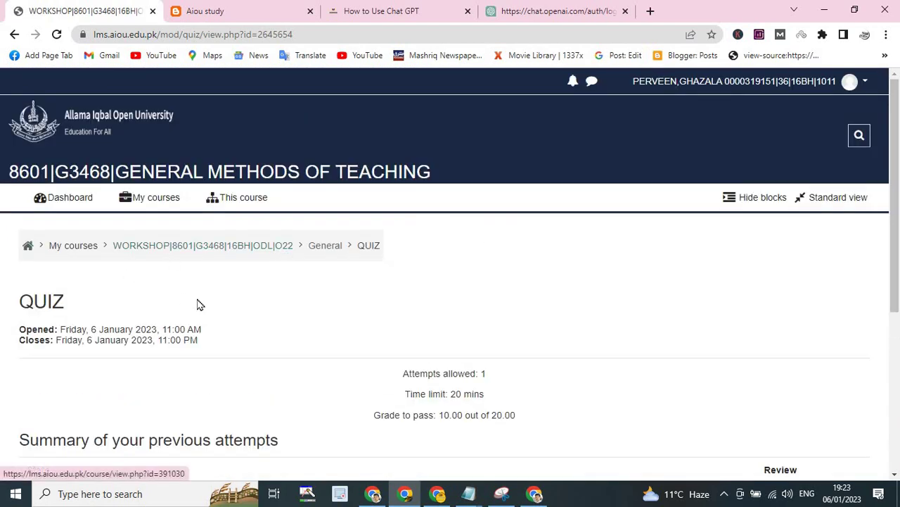